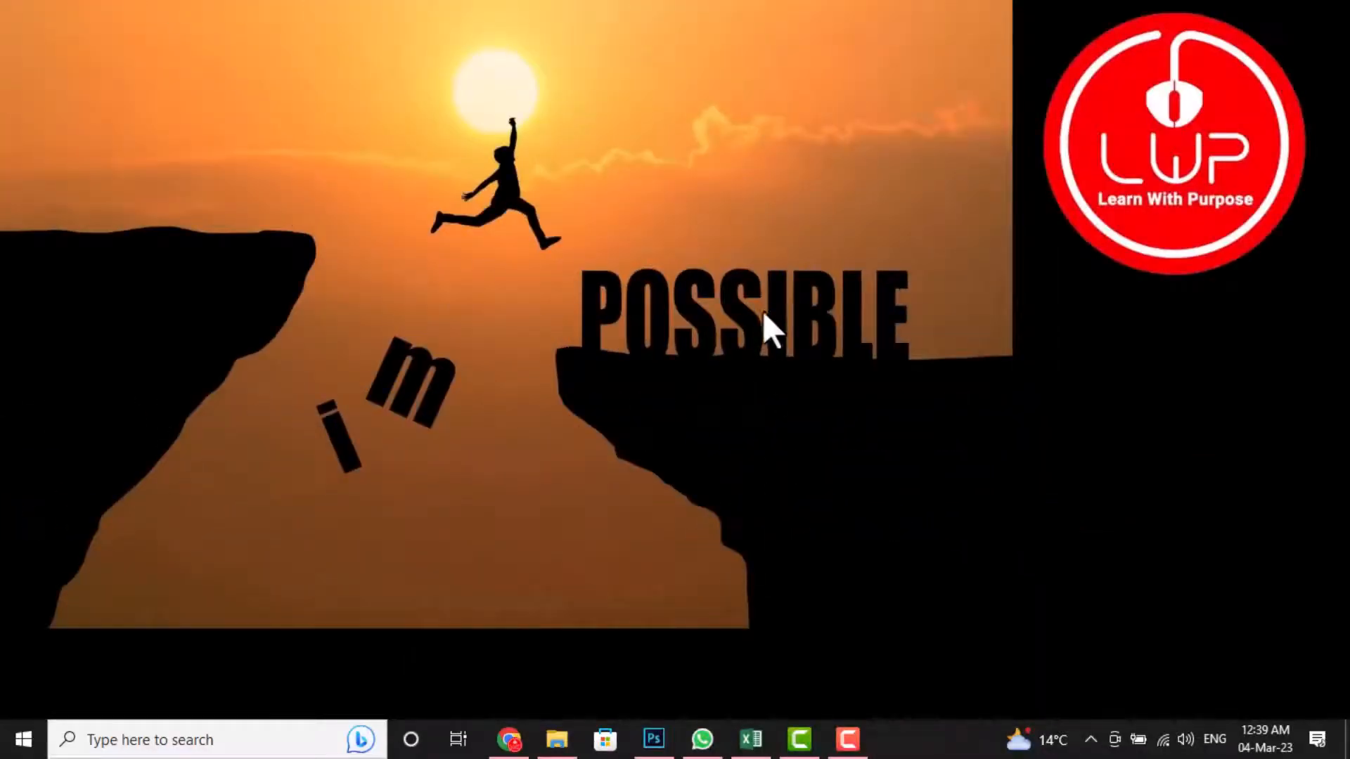
Step: Switch to Chrome and open the SeoTools for Excel website from the search results
click(512, 739)
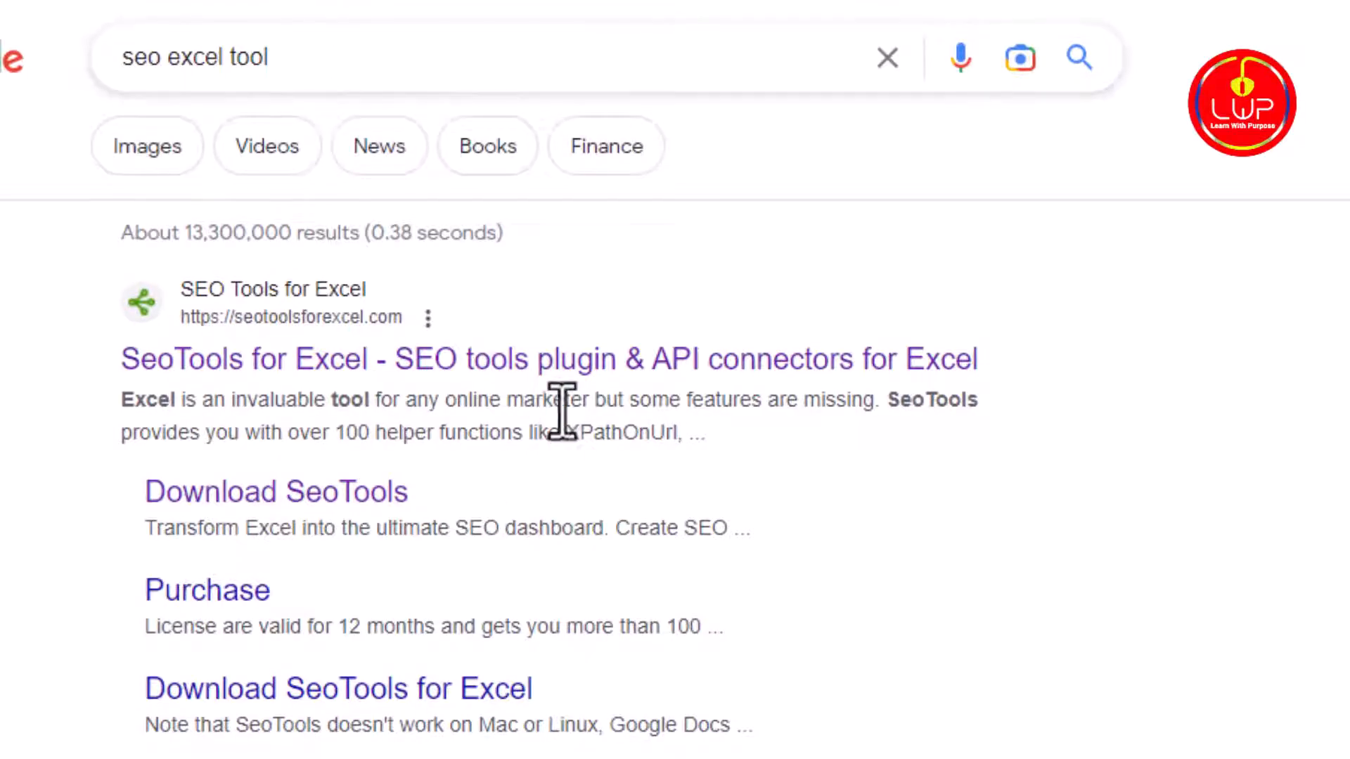
click(594, 362)
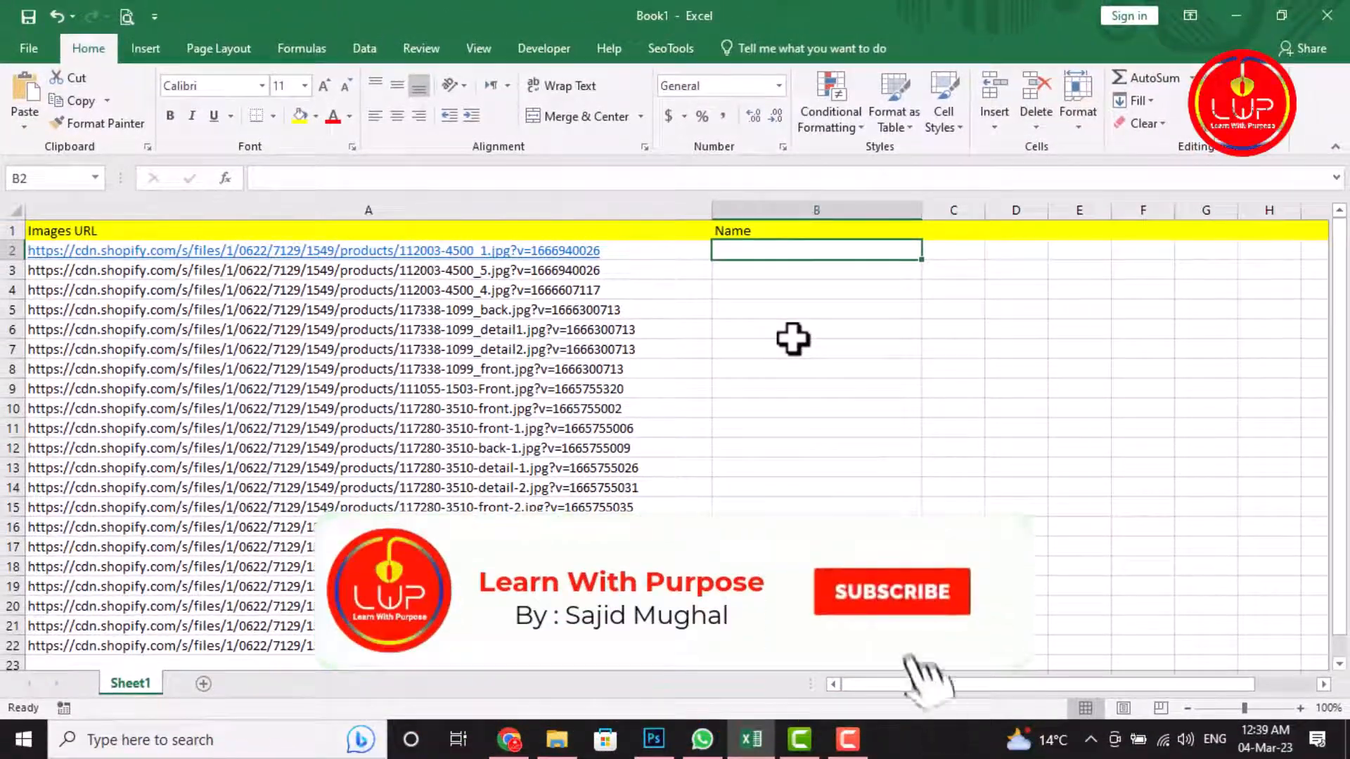
key(ctrl+Home)
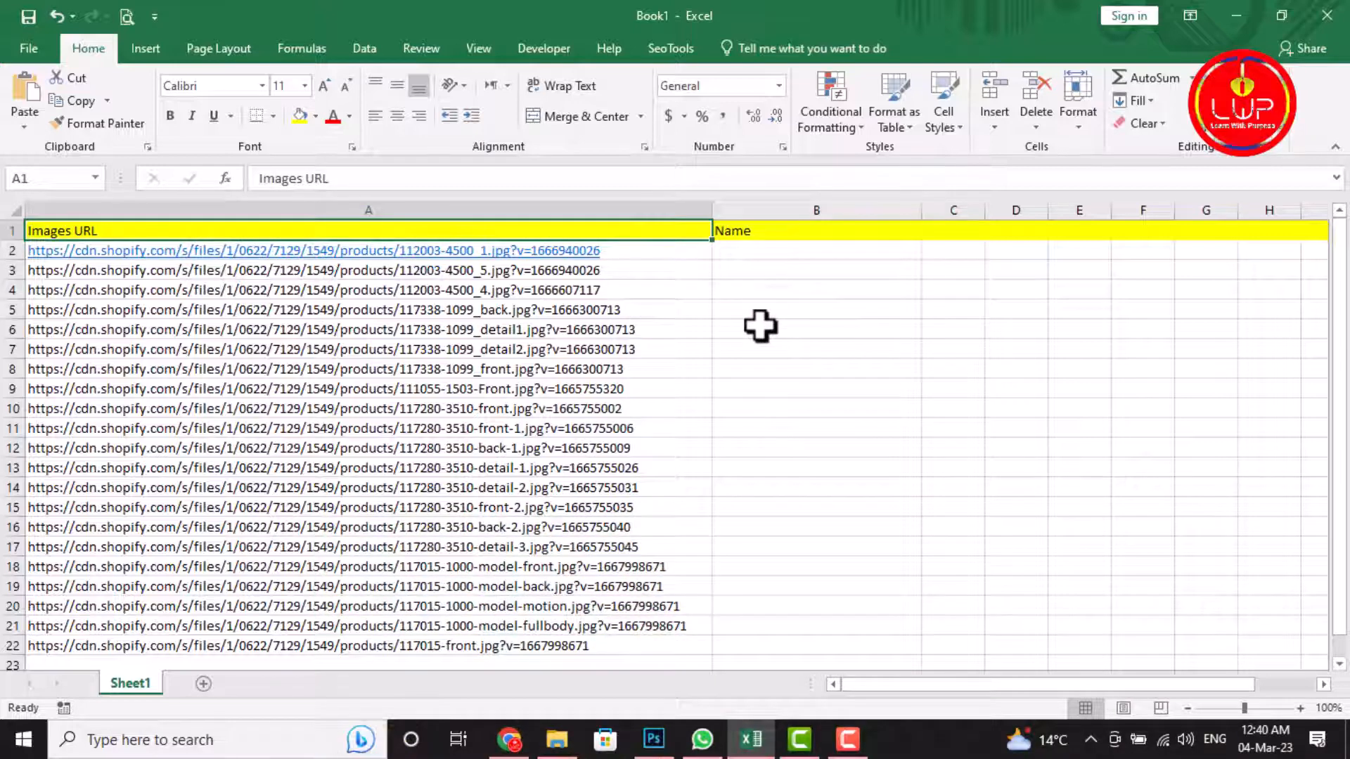
key(Down)
key(Down)
key(Up)
key(Right)
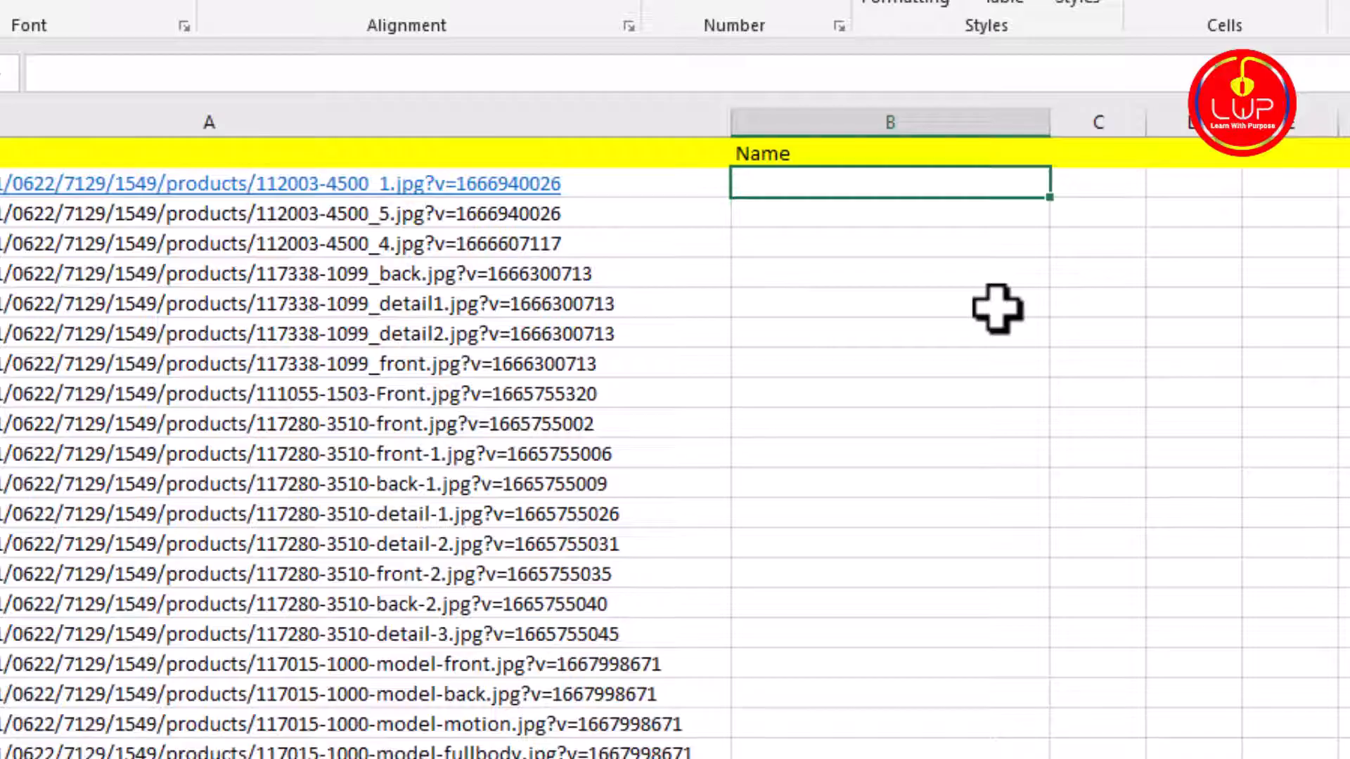
key(Left)
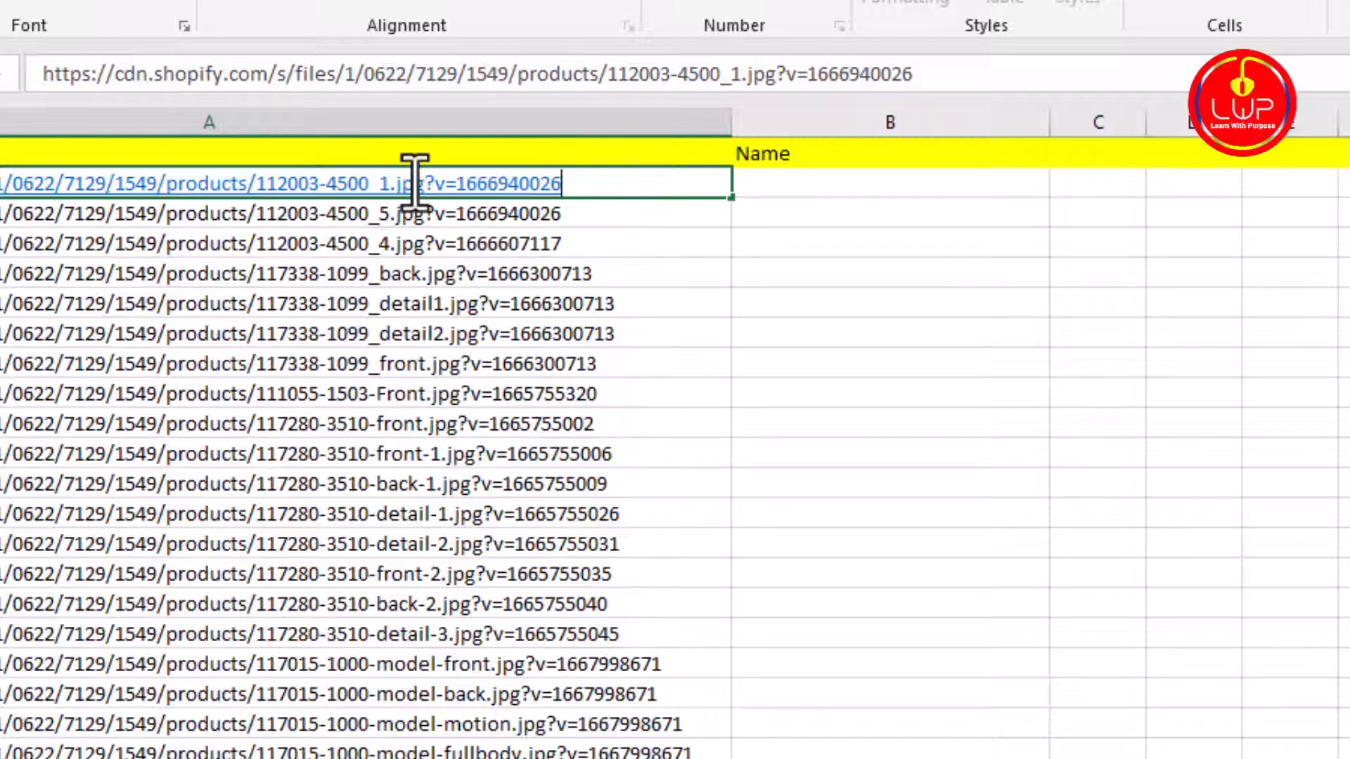
drag(429, 184, 257, 180)
key(ctrl+c)
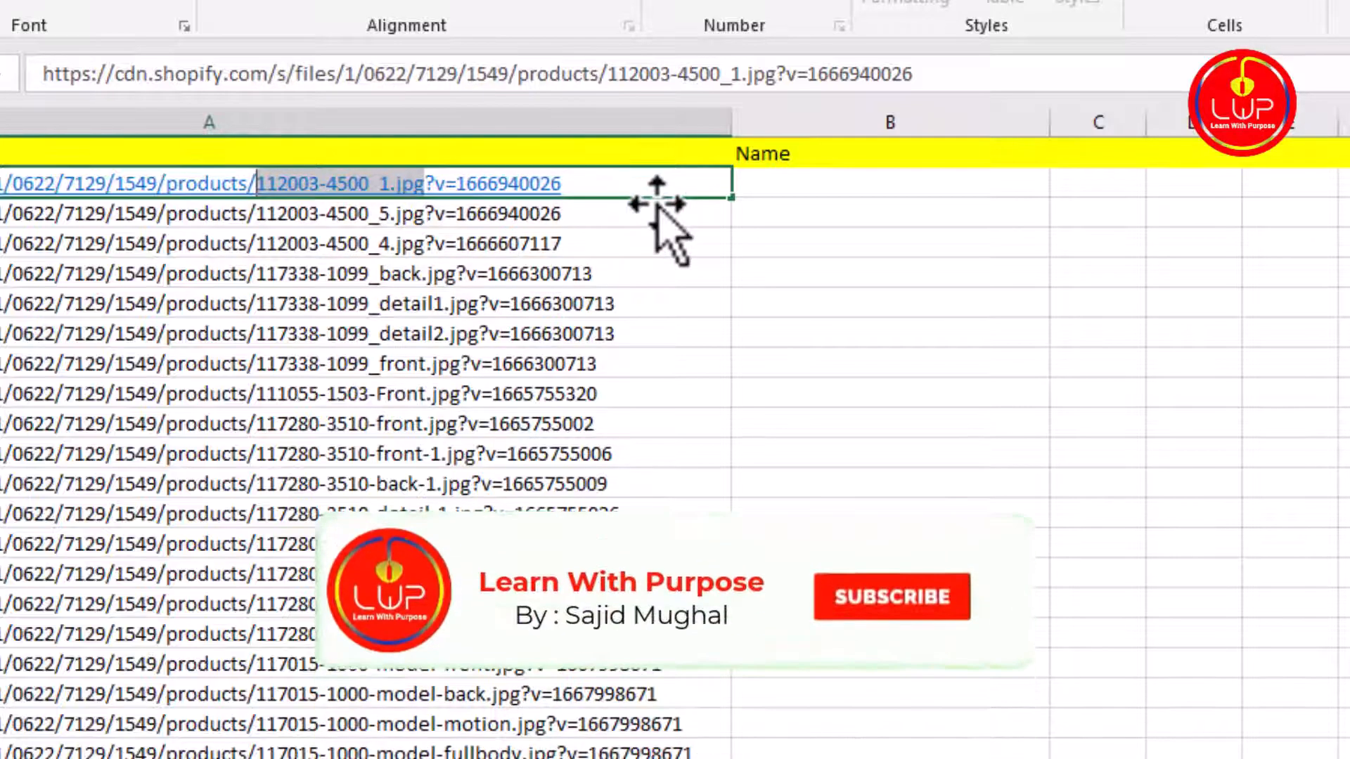
key(Return)
key(Up)
key(Right)
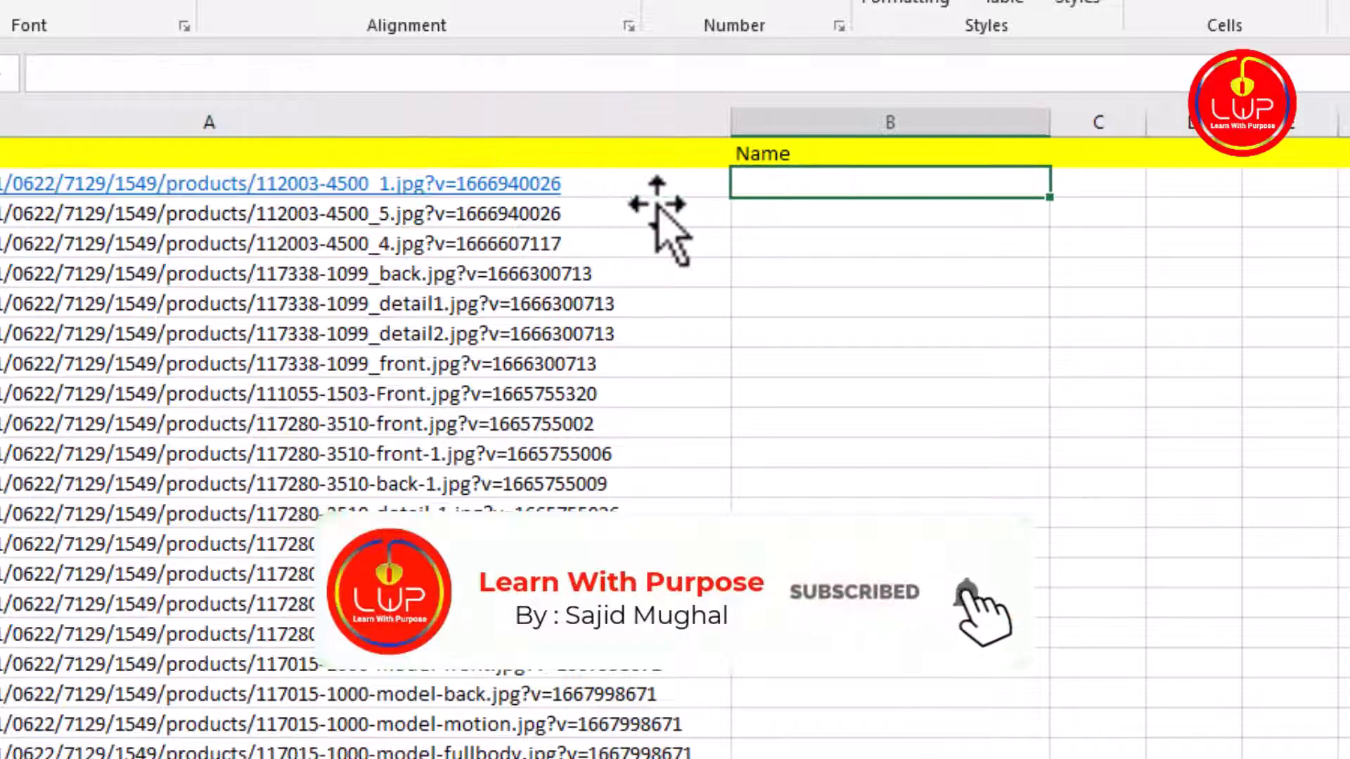
key(ctrl+v)
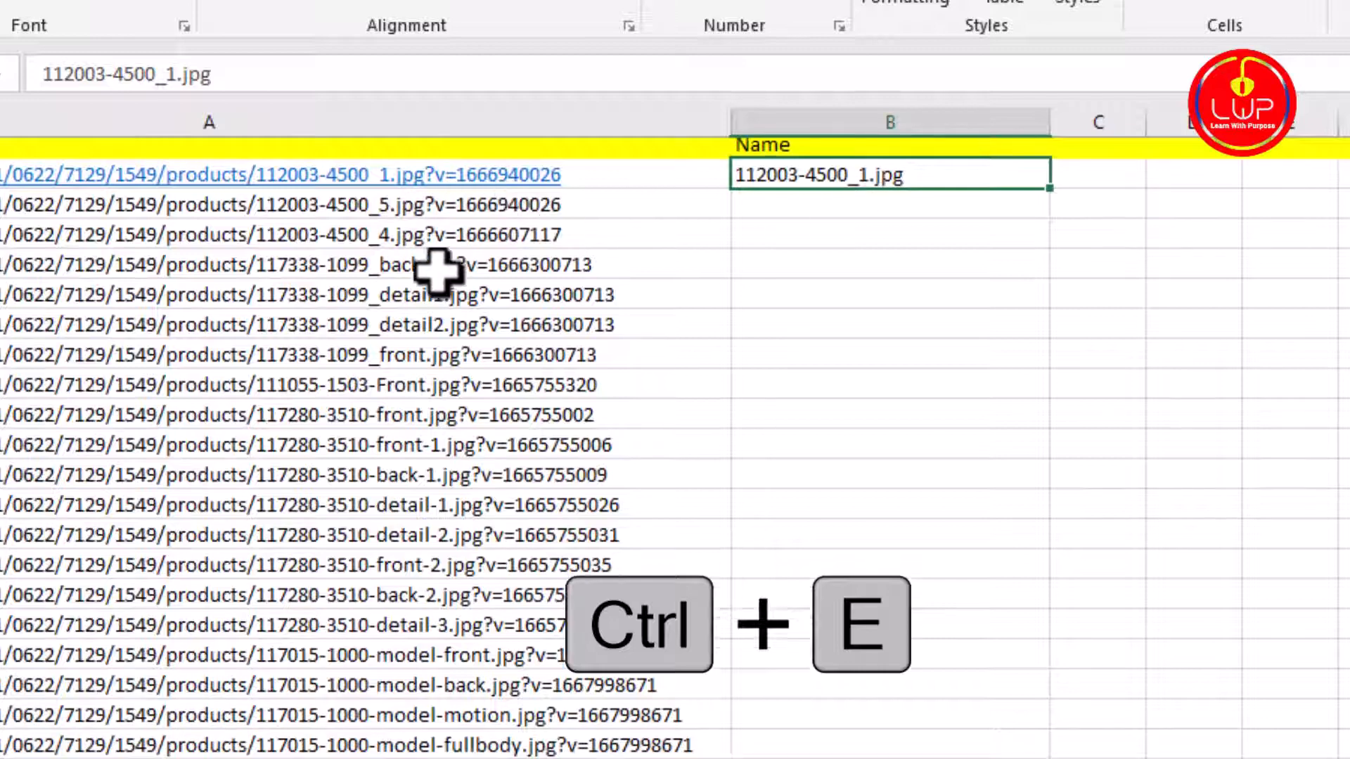
Step: Flash Fill the Name column from the example in B2 to extract file names for all image URLs
scroll(457, 316, down, 2)
scroll(470, 340, up, 2)
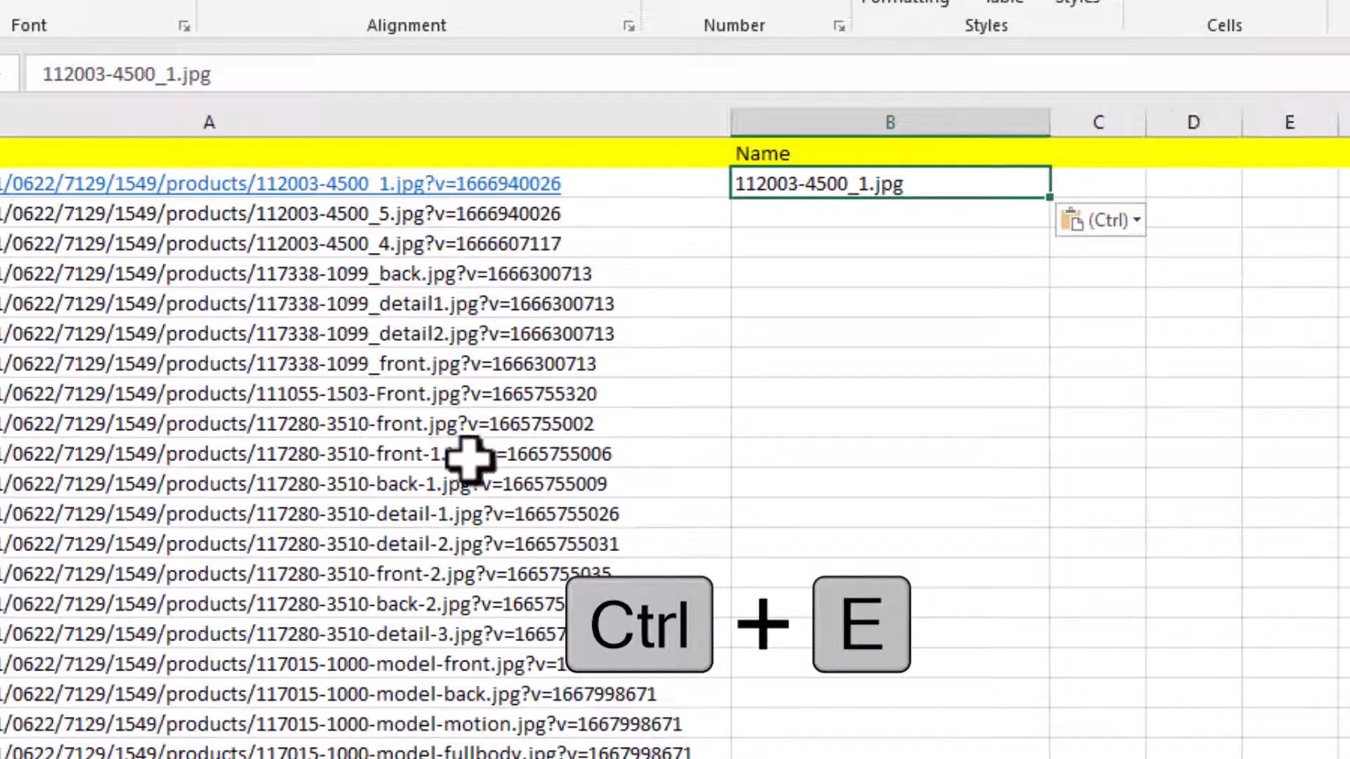
scroll(546, 497, down, 2)
scroll(872, 327, up, 1)
scroll(872, 327, up, 1)
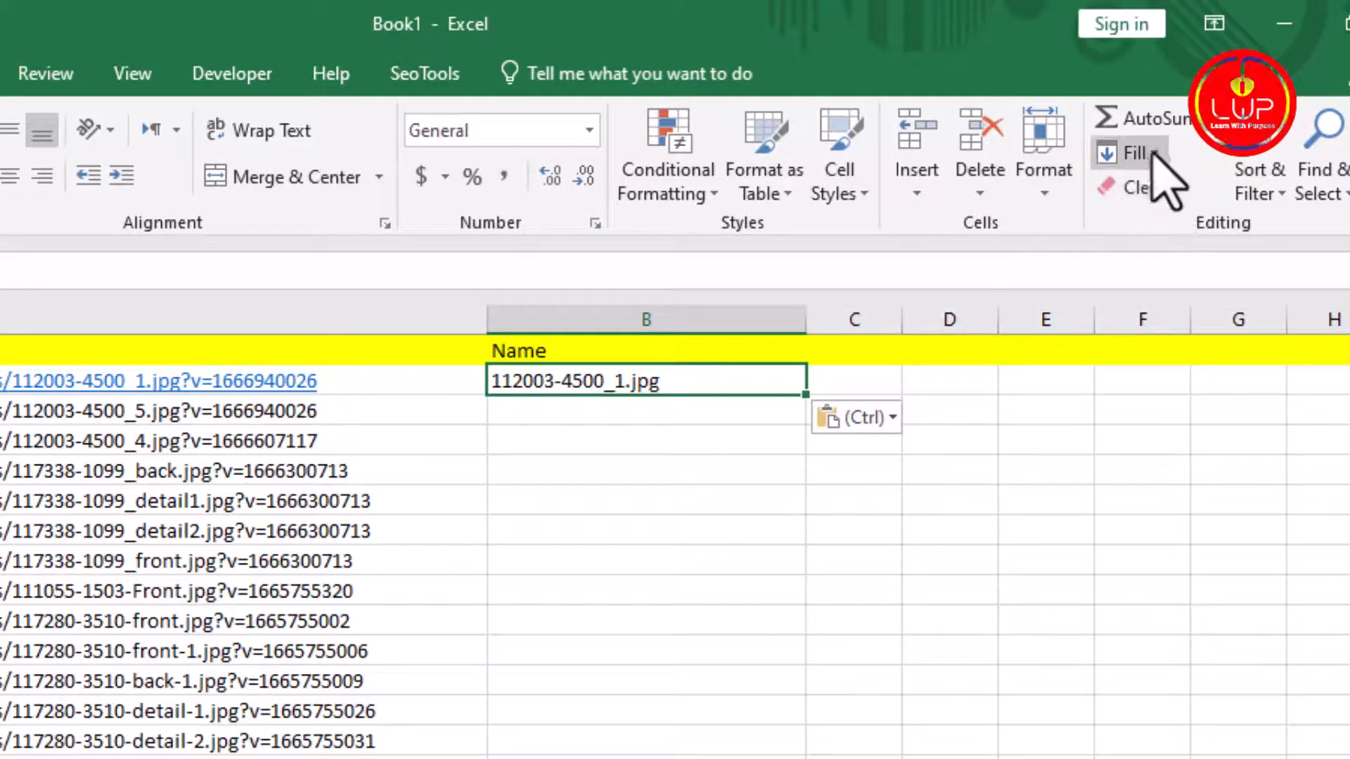
click(1153, 153)
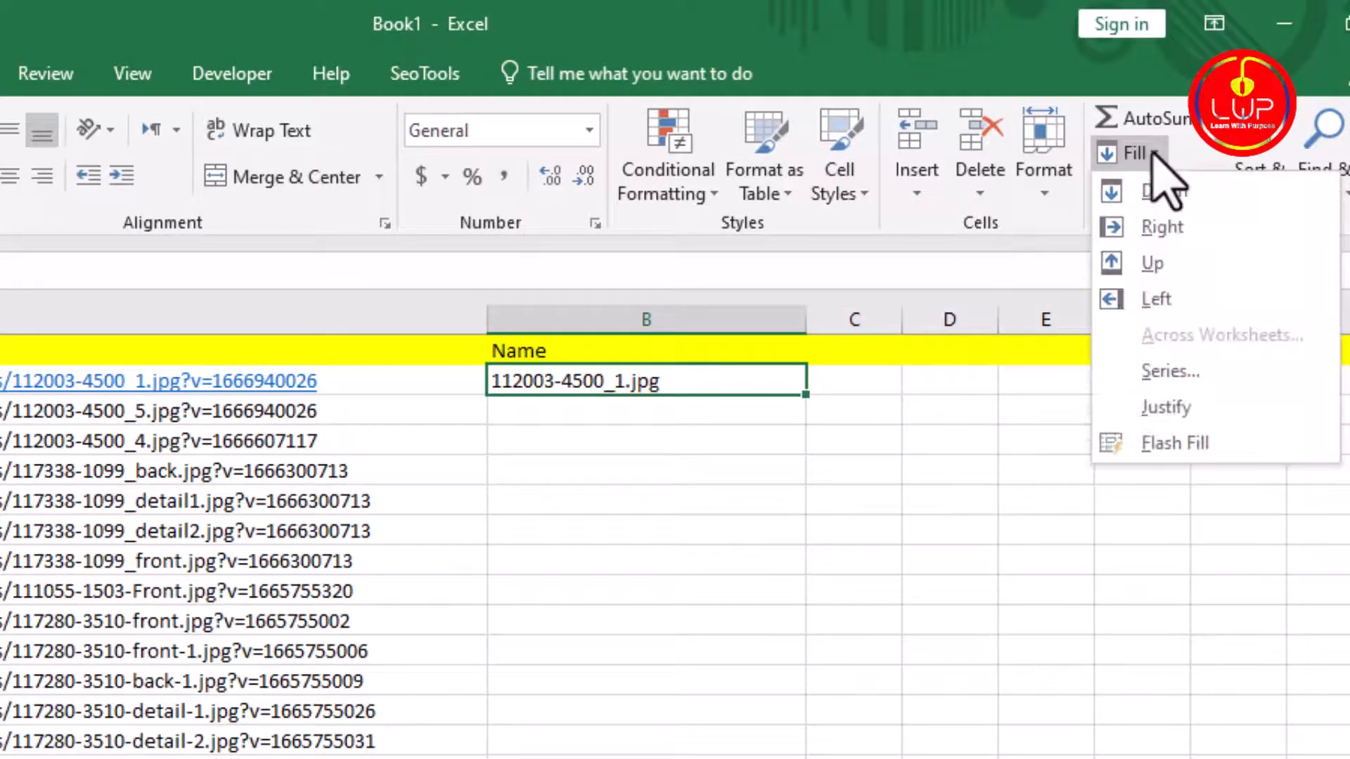
click(1160, 444)
click(633, 416)
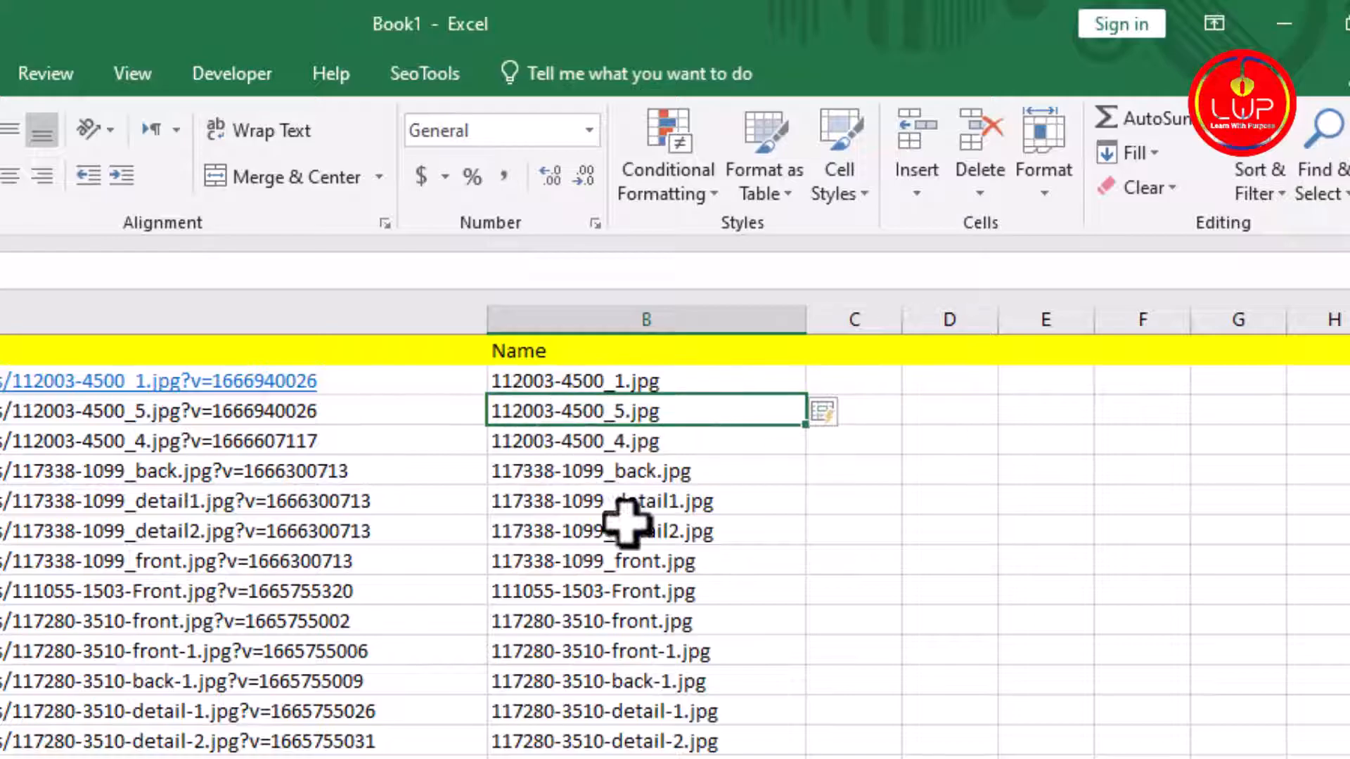
scroll(633, 573, down, 3)
scroll(636, 619, up, 3)
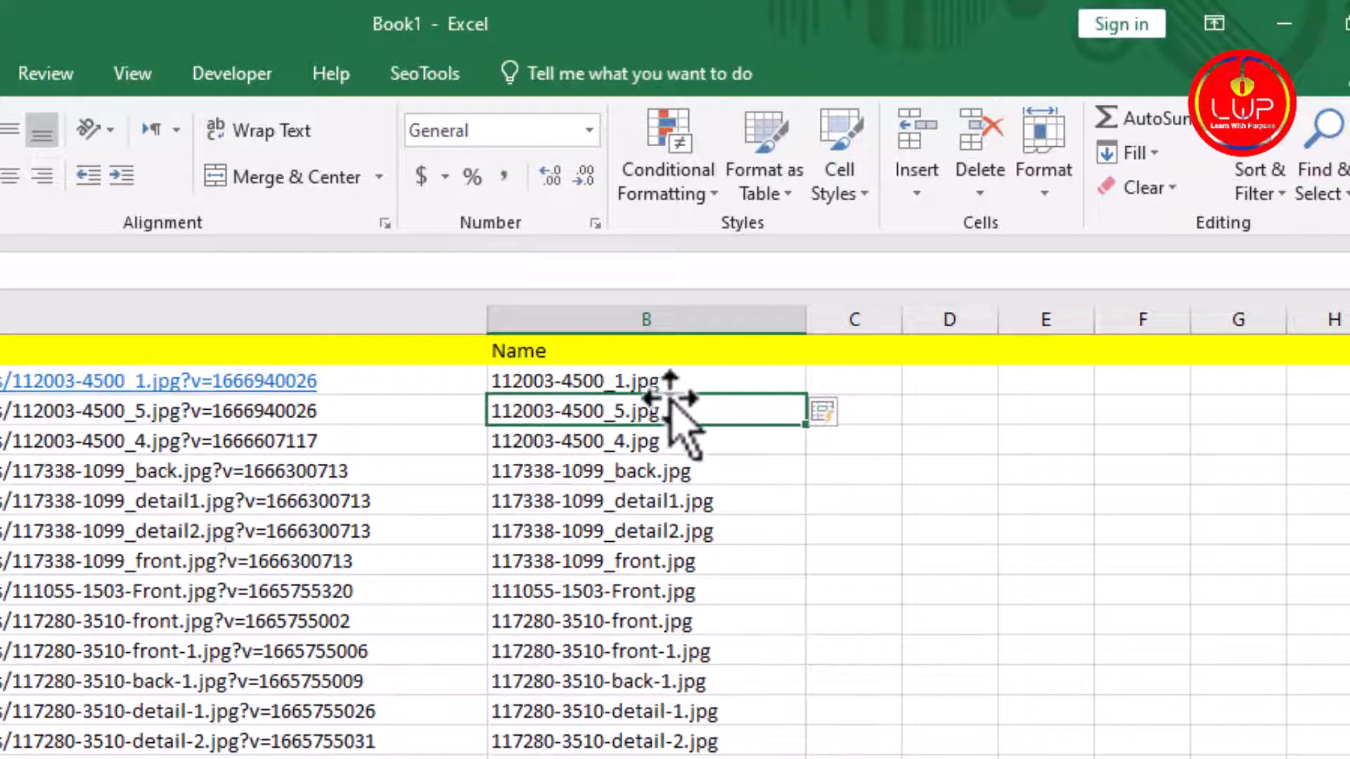
click(654, 379)
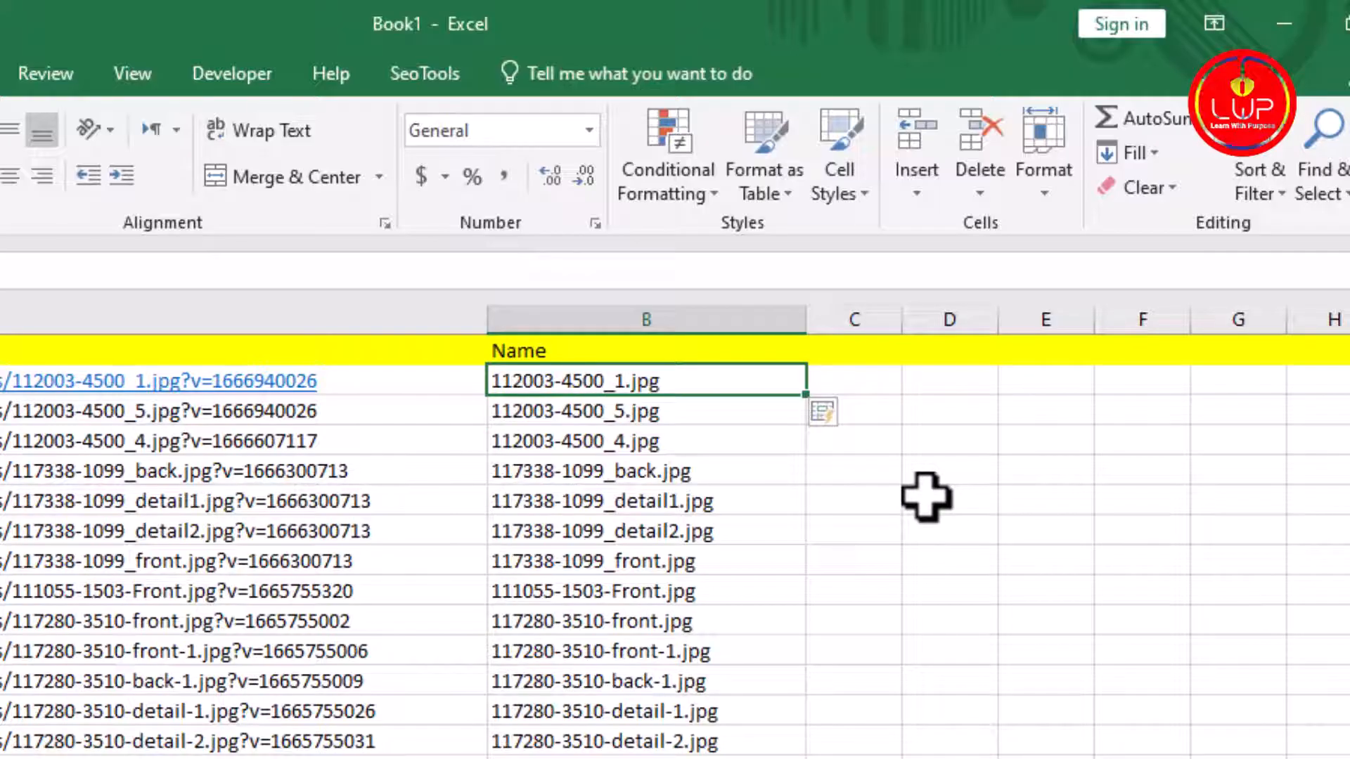
Step: Bring up the SeoTools add-in's commands and look over the image URLs in column A
click(854, 381)
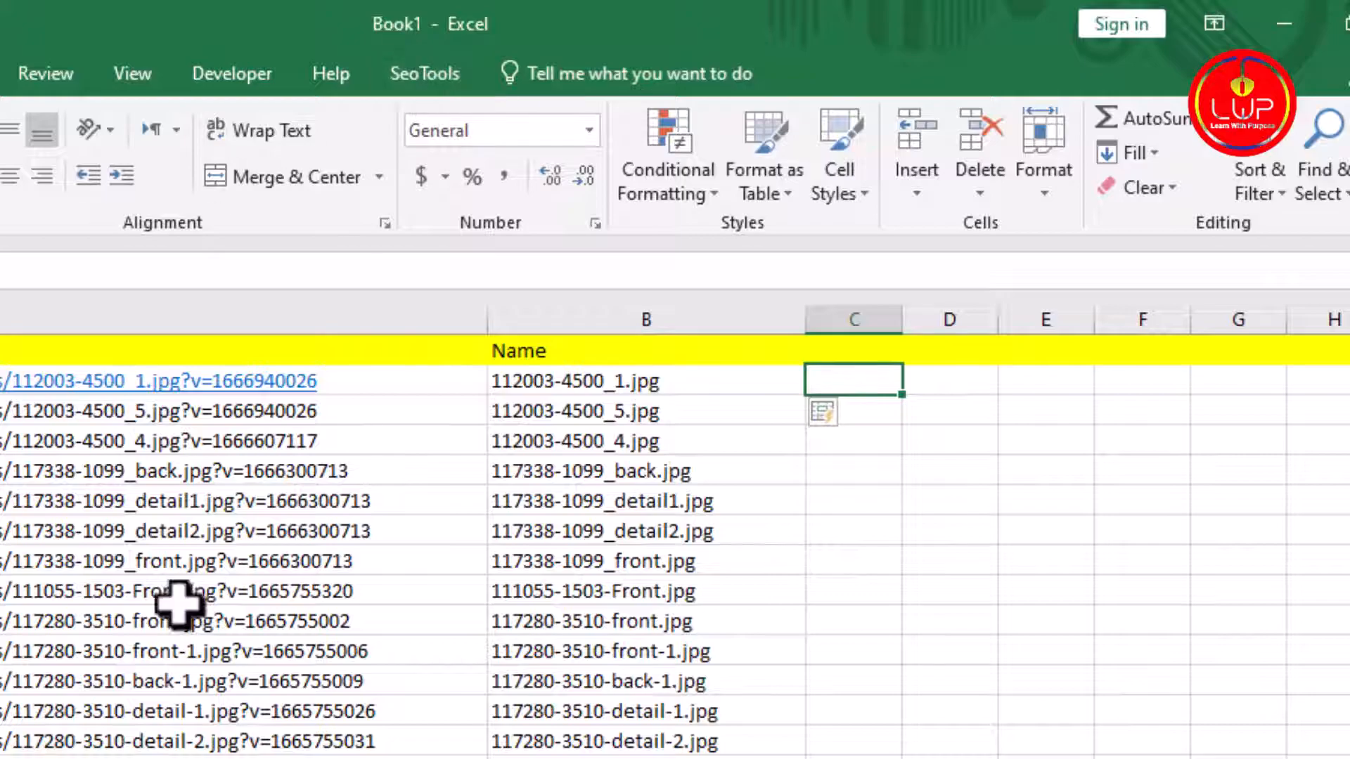
click(421, 74)
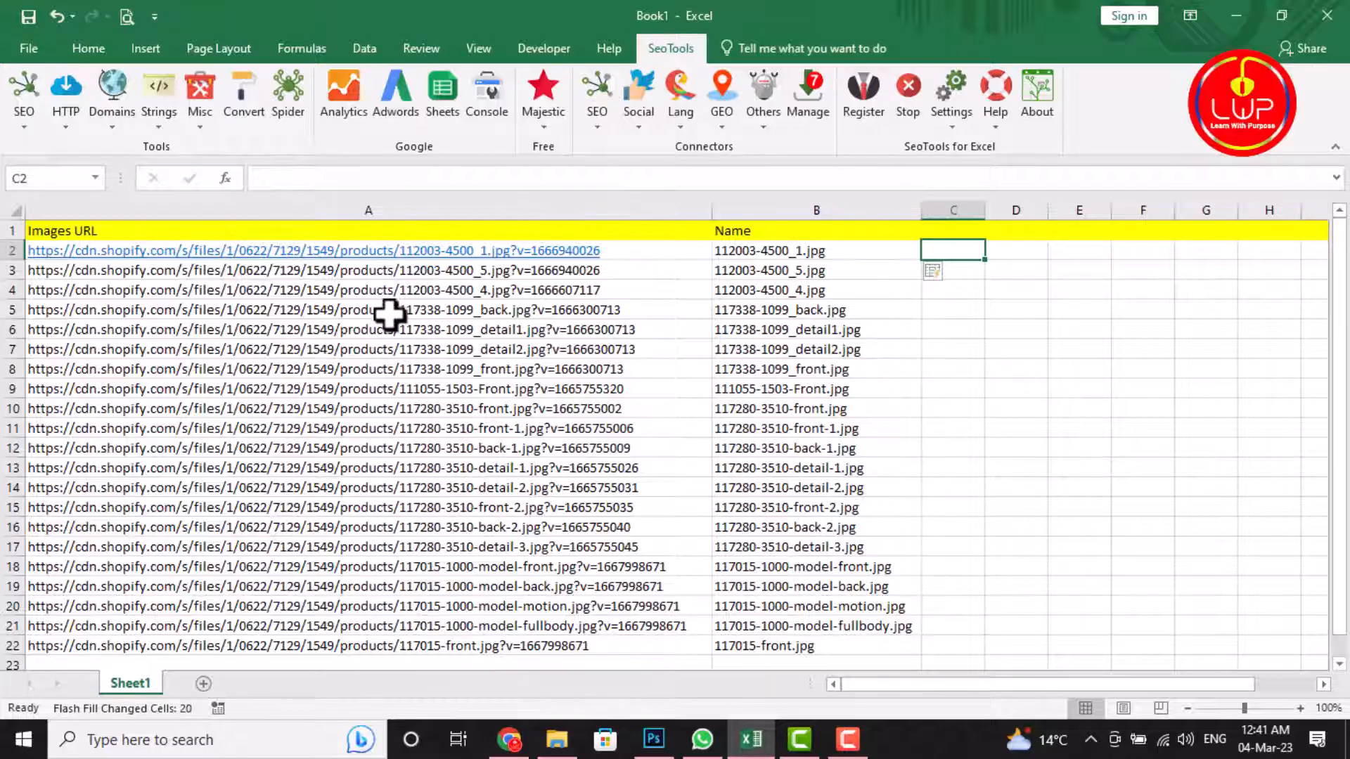
click(402, 292)
scroll(370, 355, down, 1)
scroll(376, 373, up, 1)
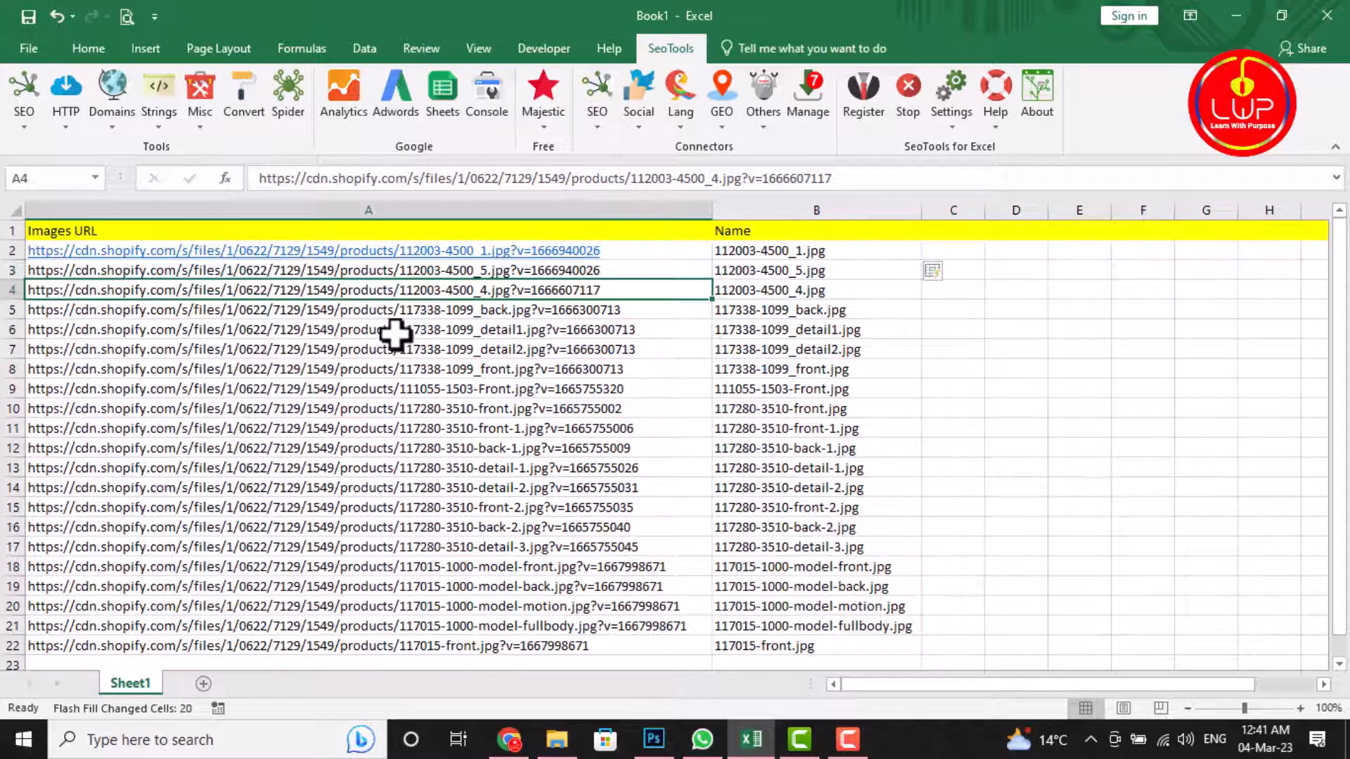
scroll(415, 351, down, 1)
scroll(431, 361, up, 1)
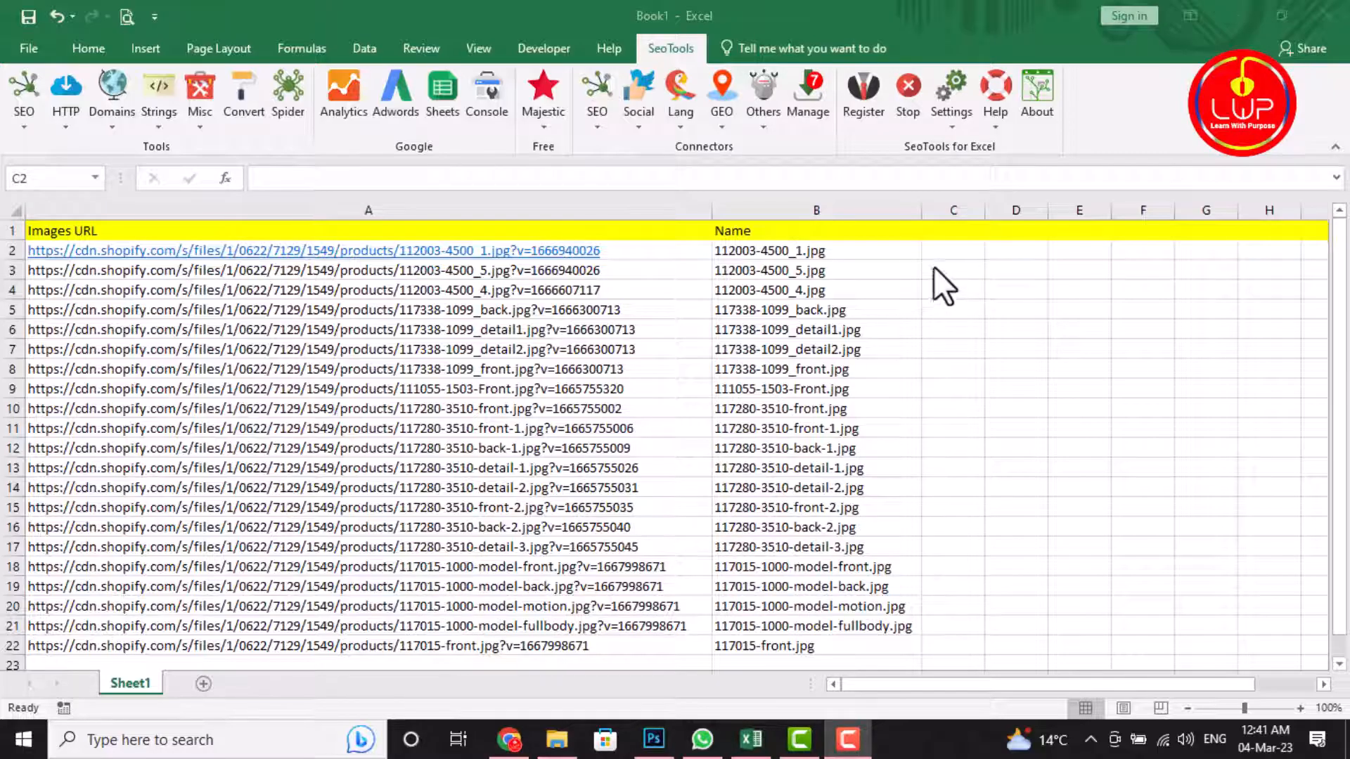
click(942, 251)
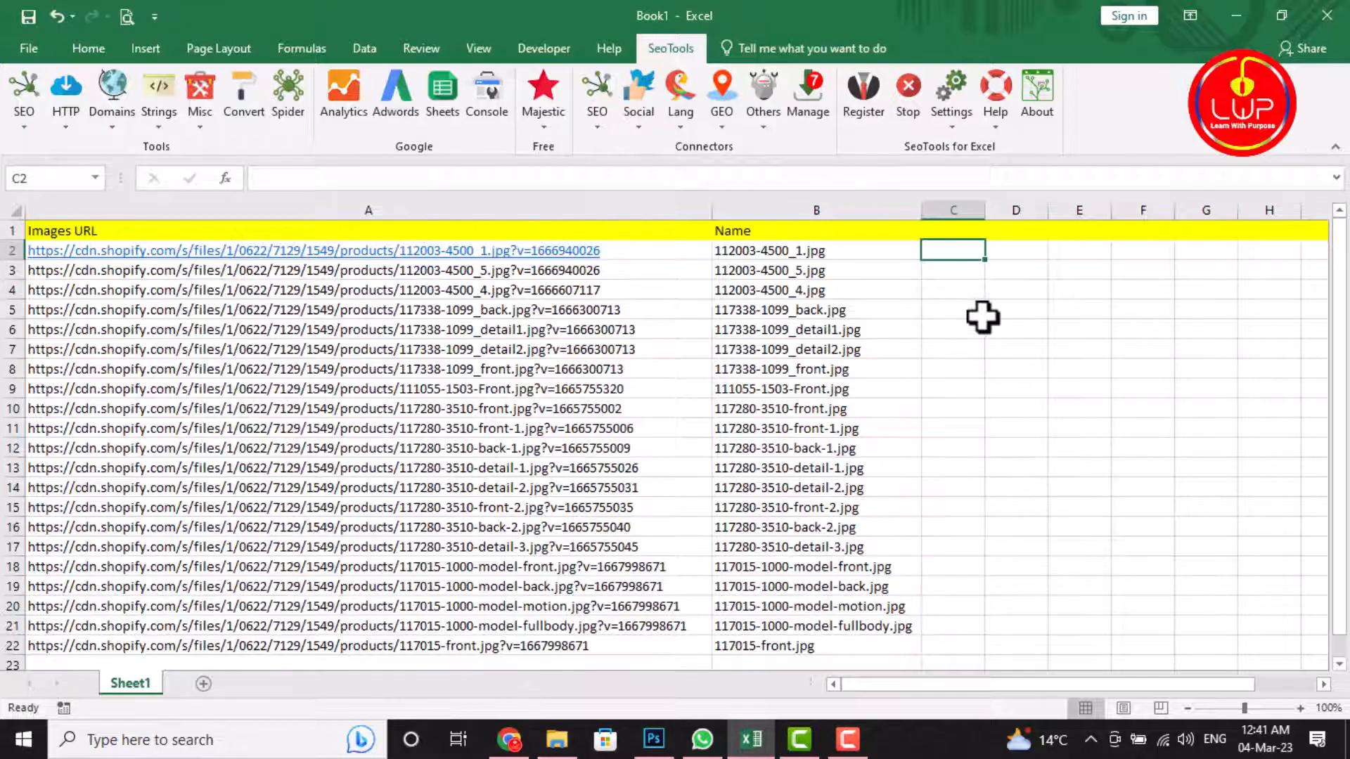
Step: Switch to File Explorer and create a folder named Images inside the Test folder in Documents
click(557, 740)
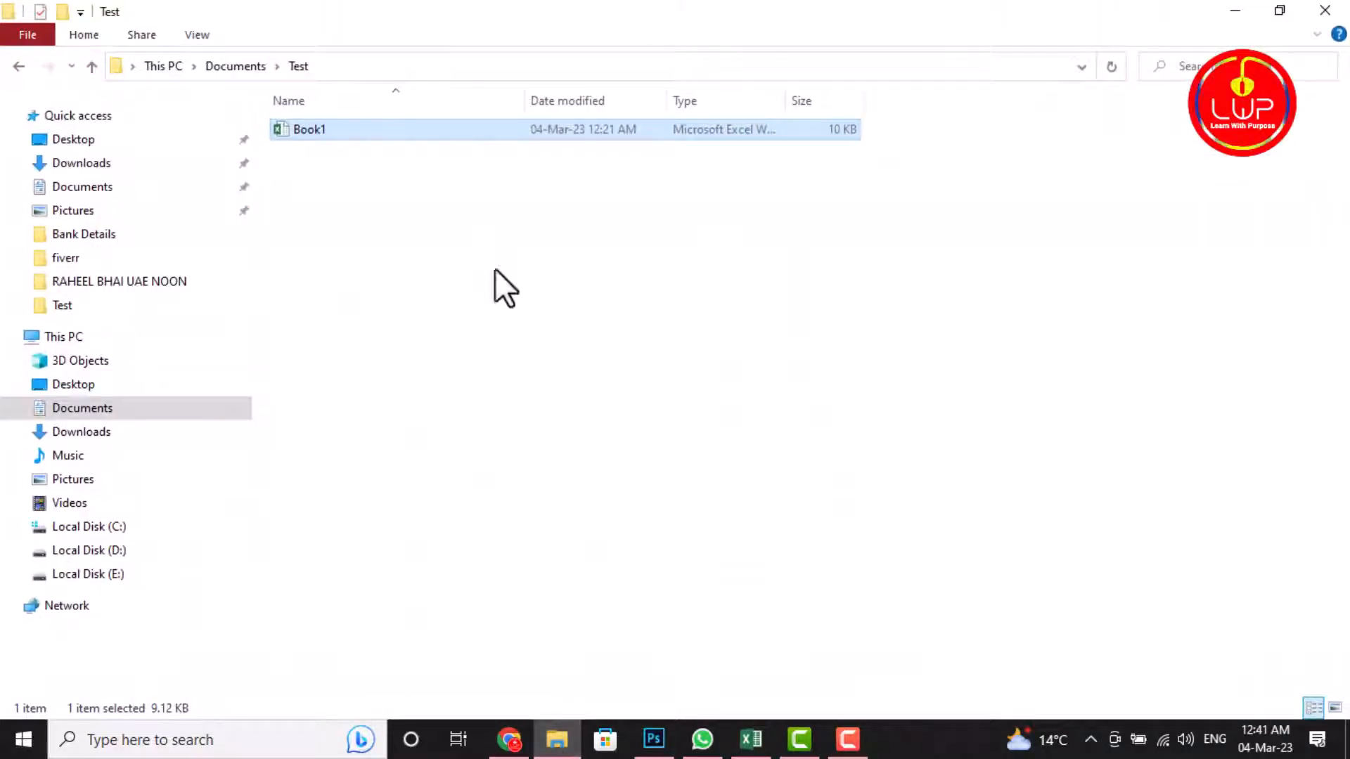
right_click(350, 178)
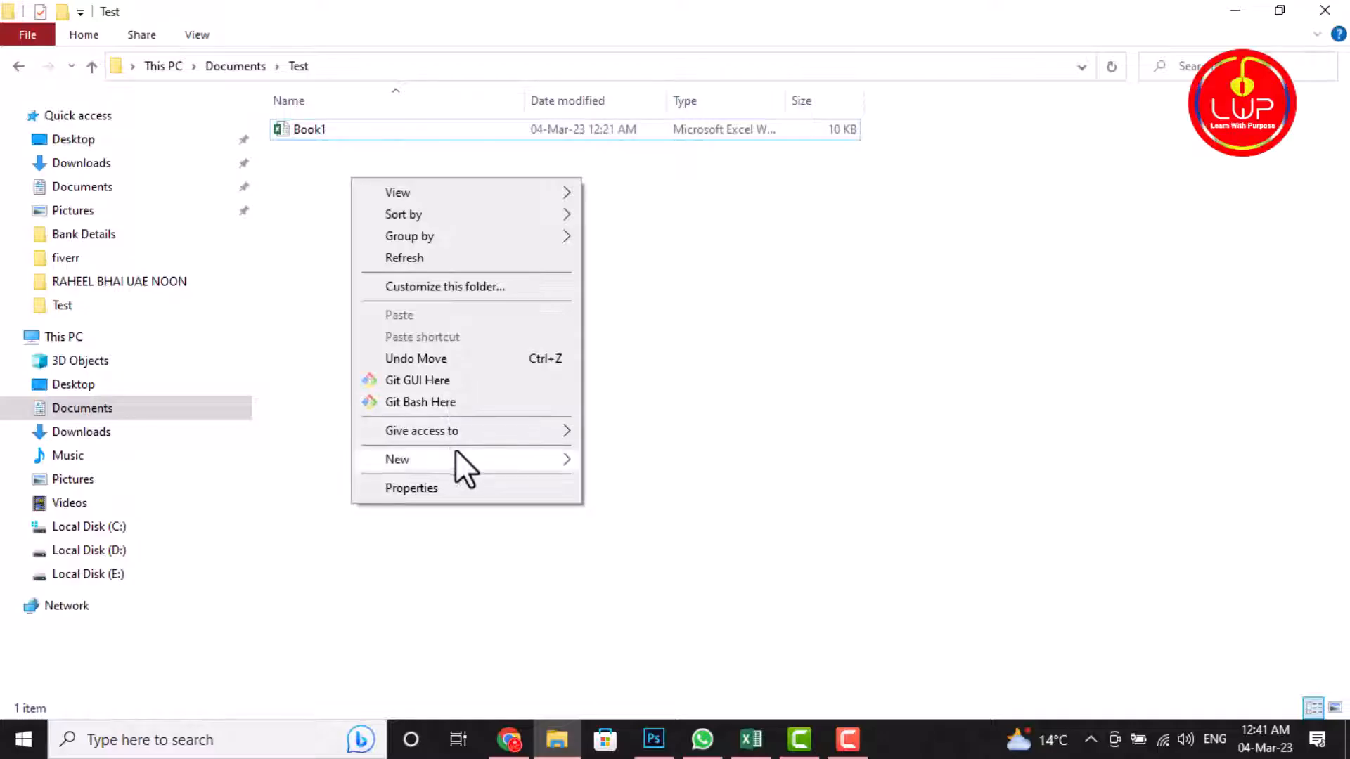
mouse_move(457, 454)
click(681, 461)
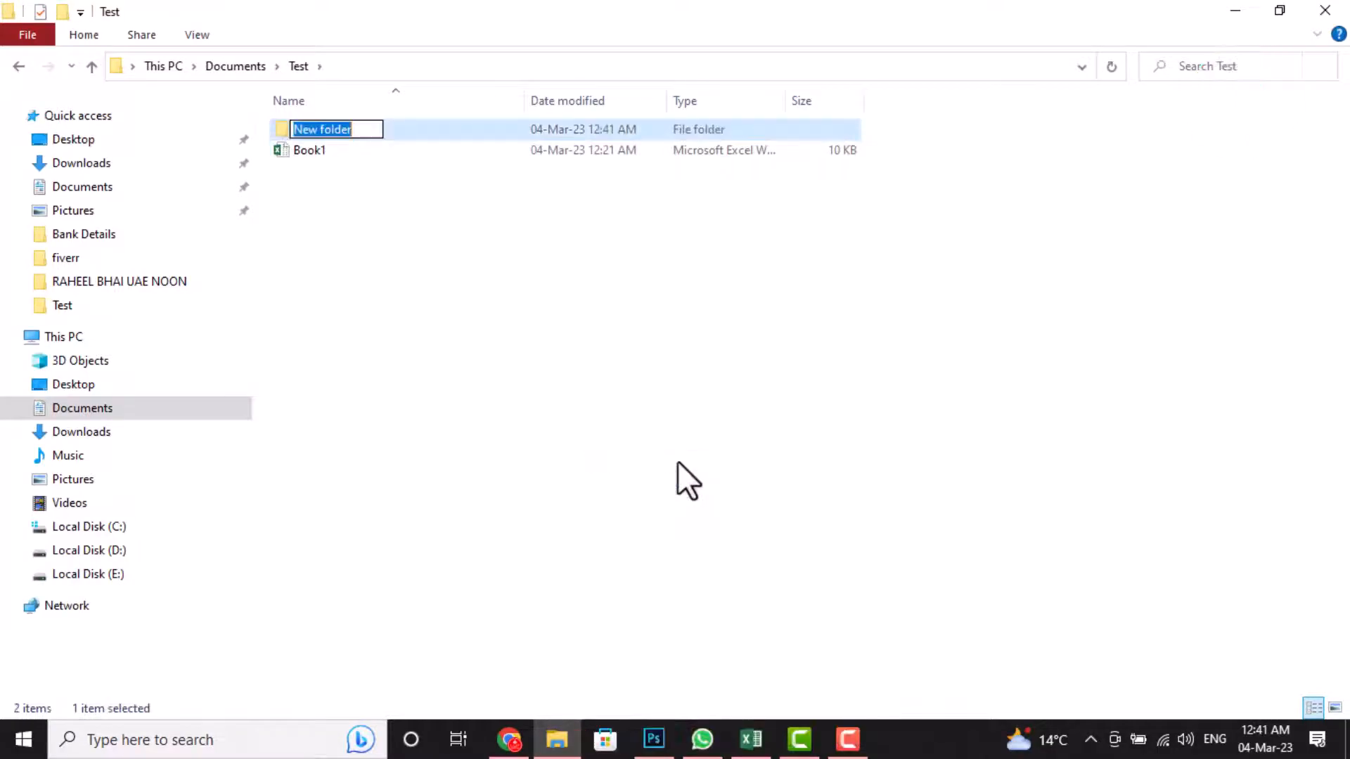
key(BackSpace)
text(Images)
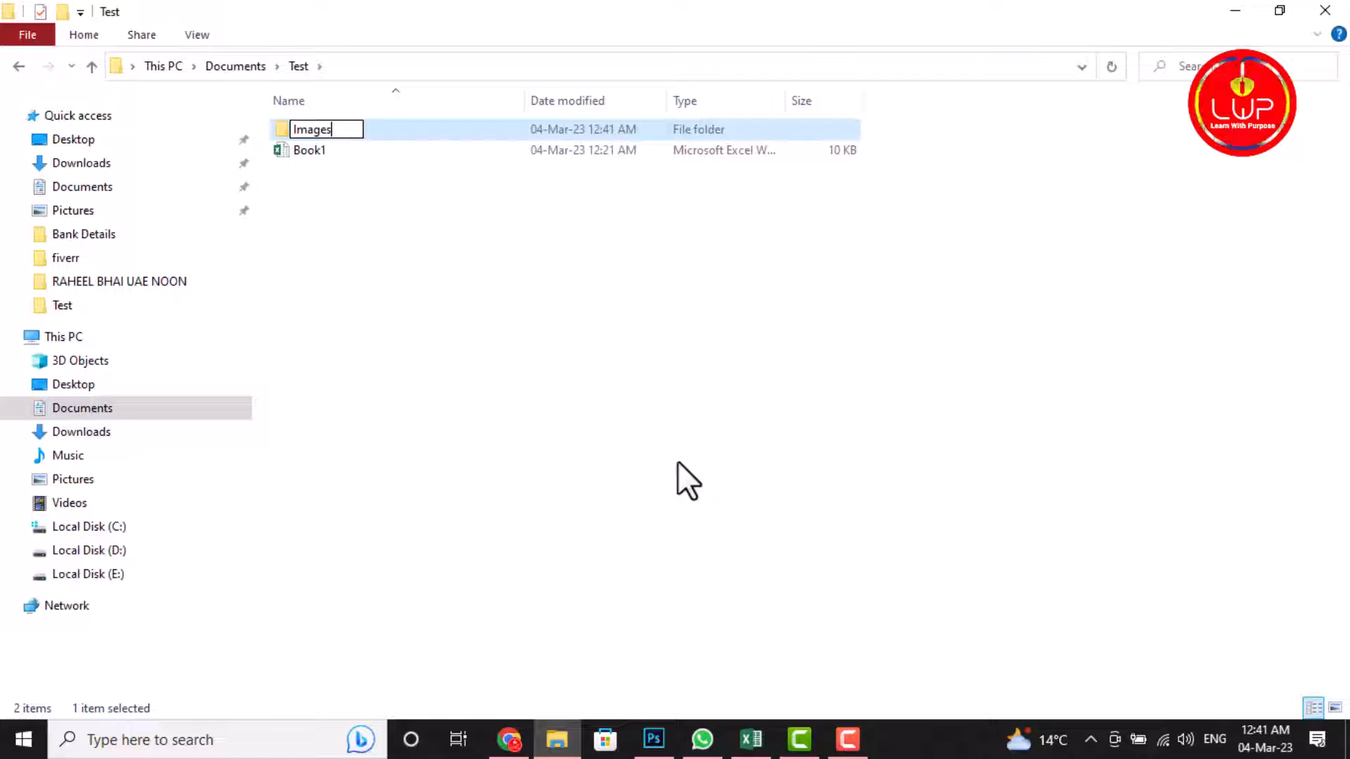
key(Return)
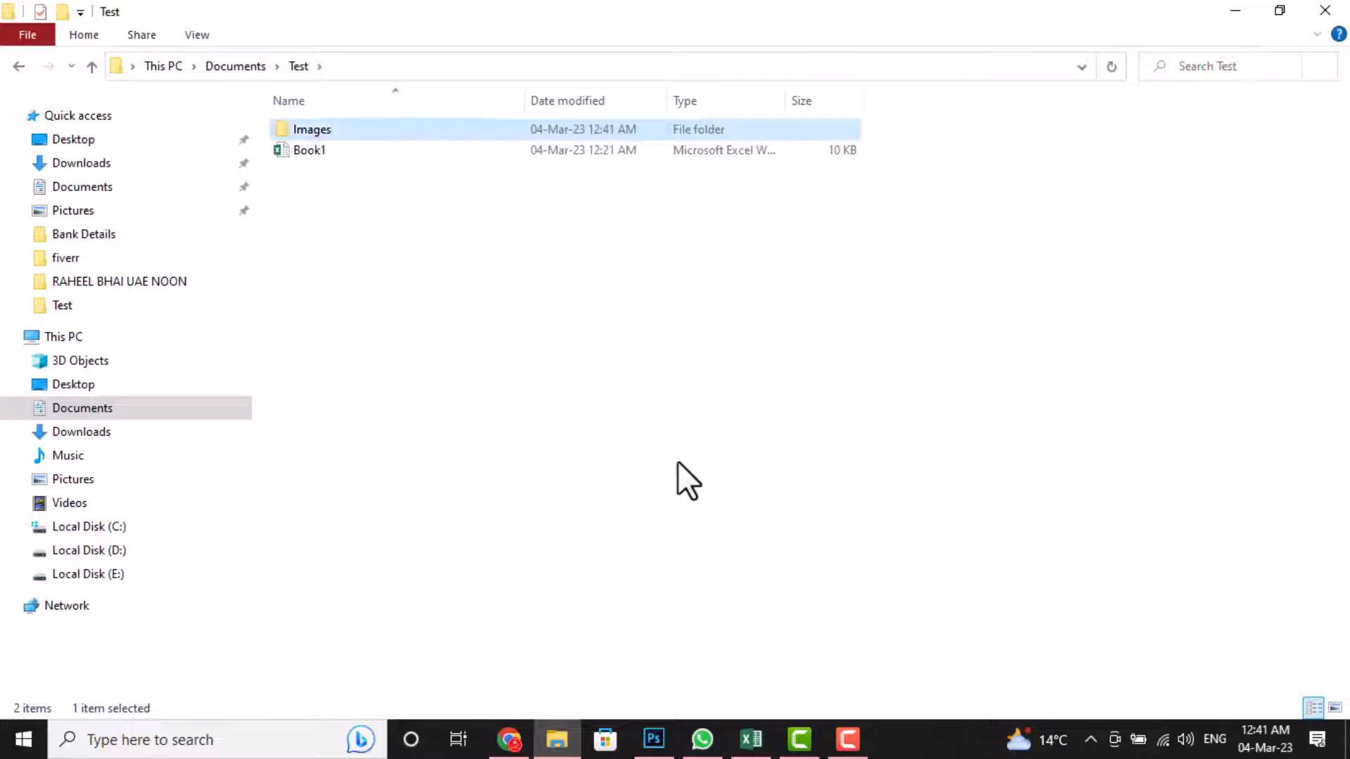
key(Return)
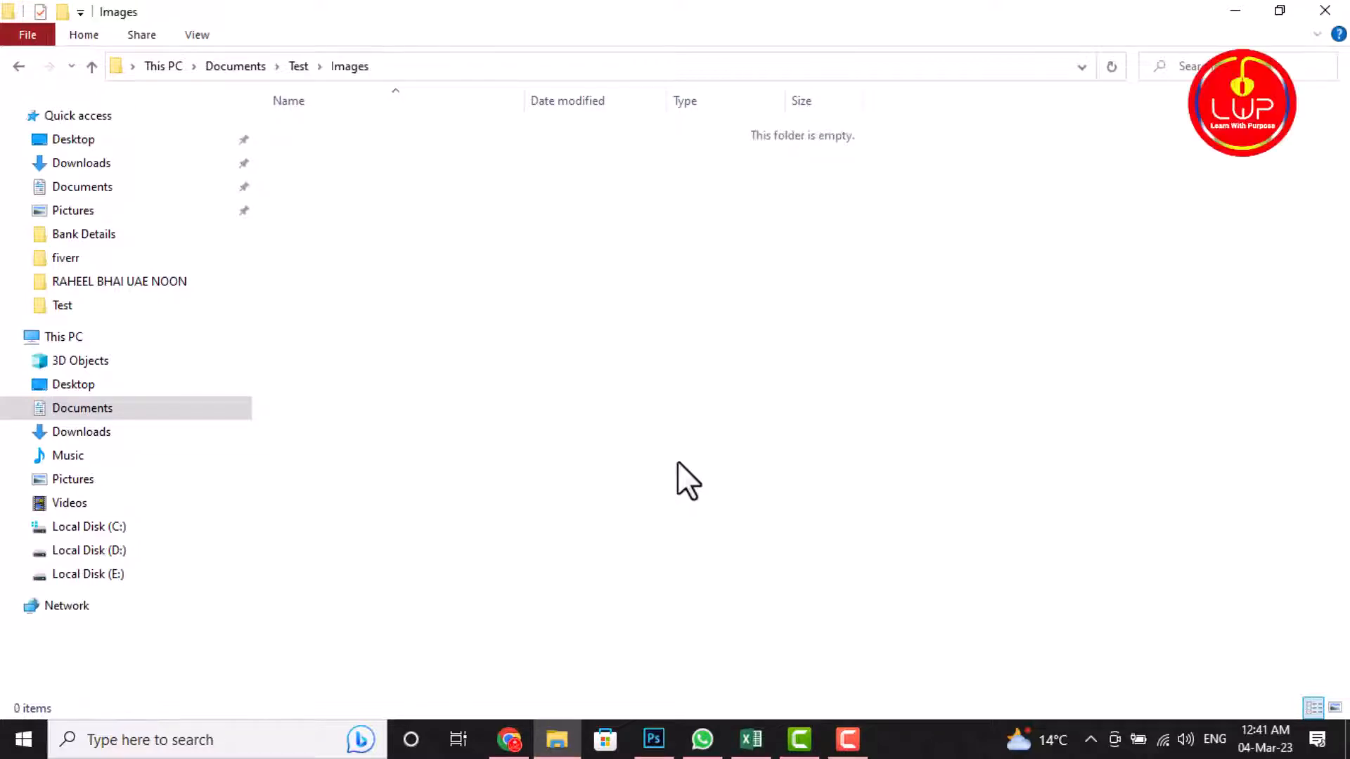
click(297, 66)
Step: Switch back to Excel and enter =DownloadFile(D2,"C:\Users\DELL\Desktop\myimage",A2) in cell C2
click(750, 736)
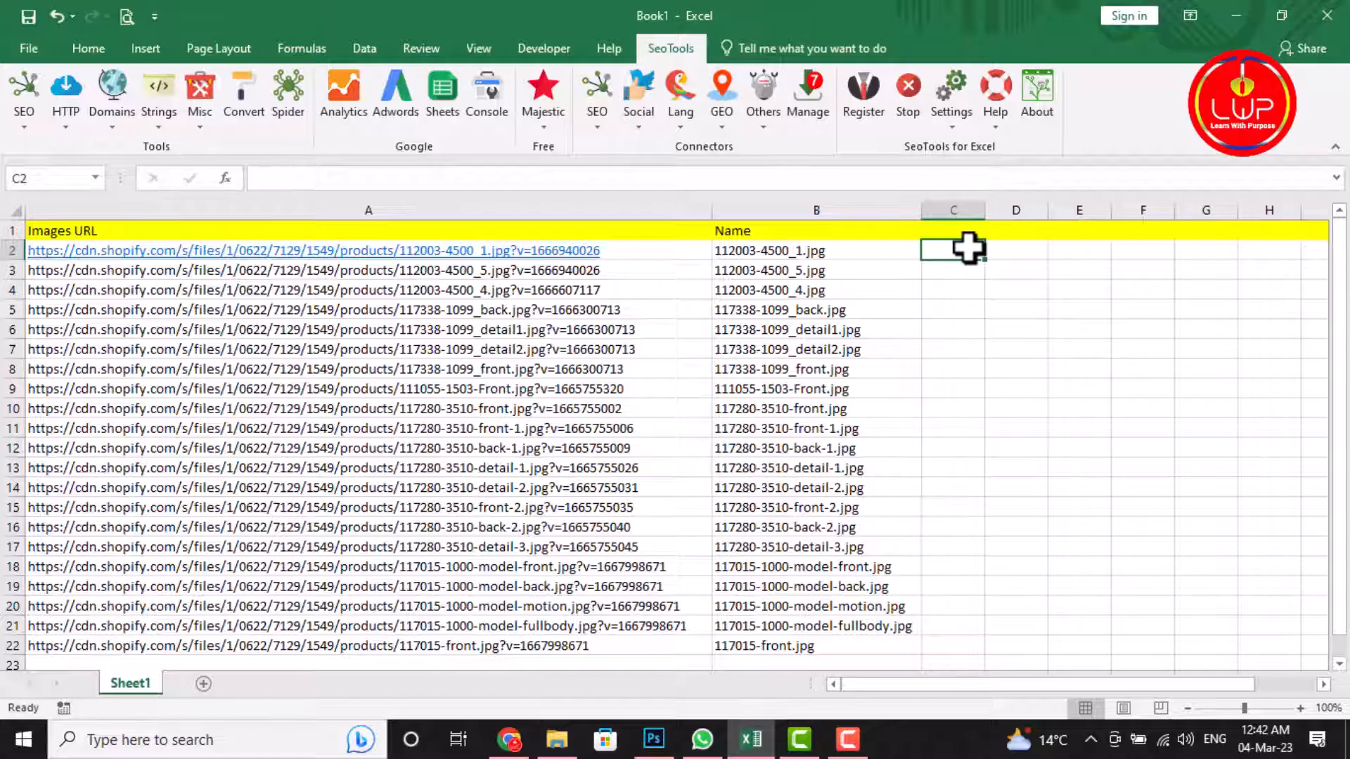
double_click(969, 248)
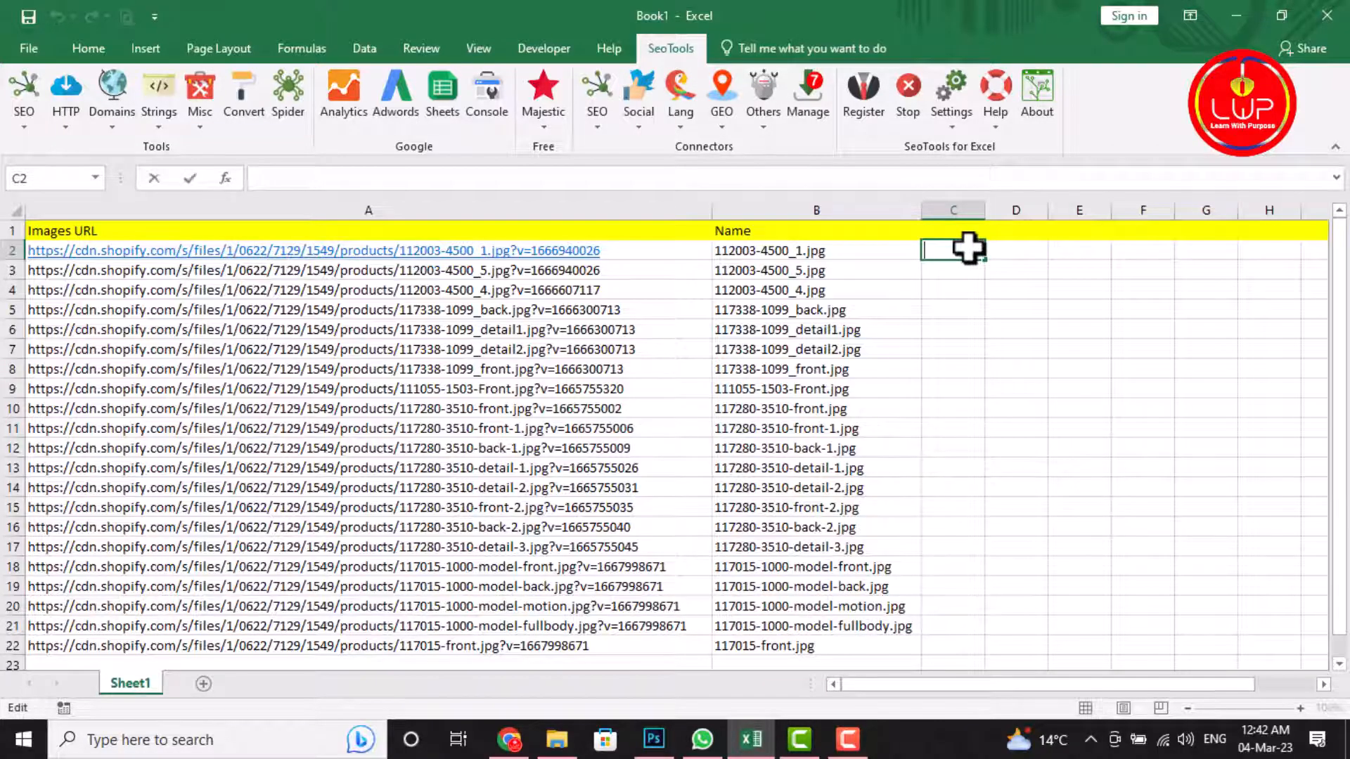
text(=DownloadFile(D2,"C:\Users\DELL\Desktop\myimage",A2))
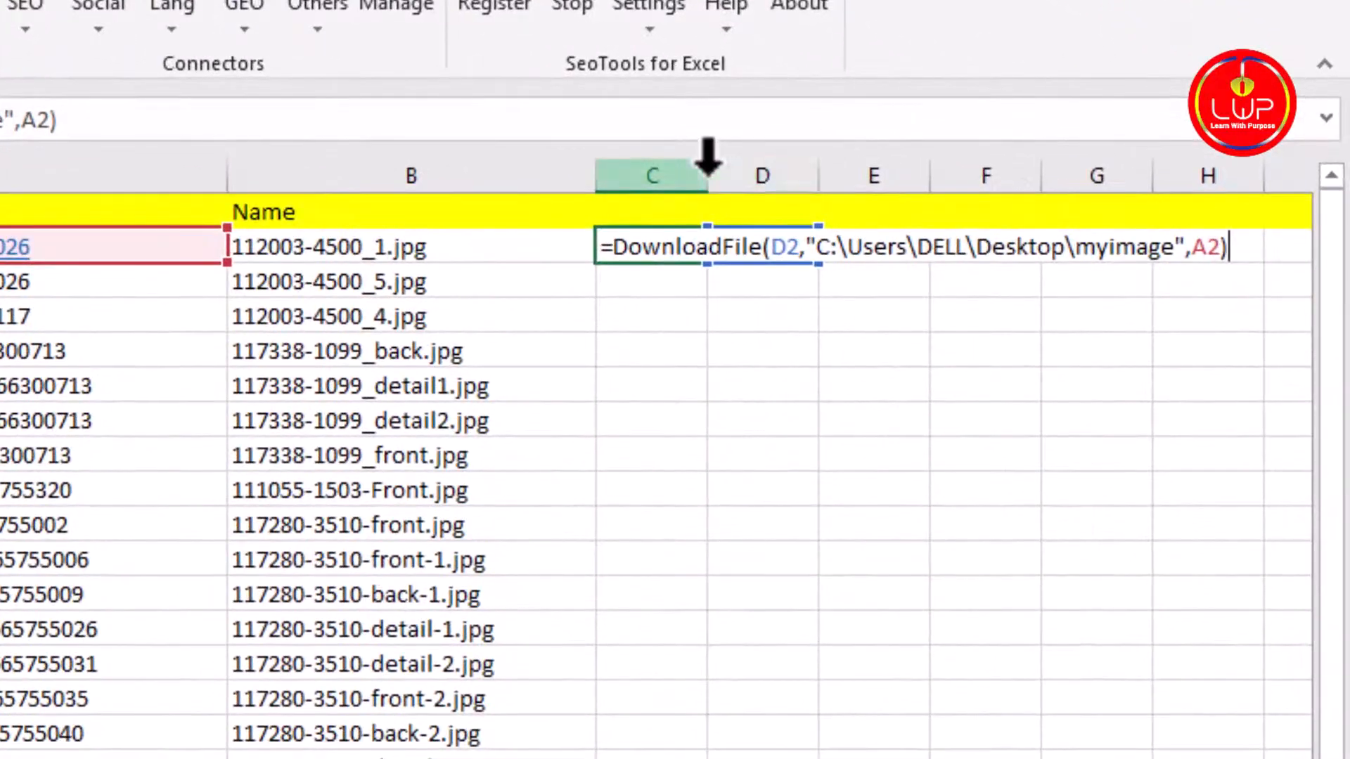
click(707, 165)
click(528, 583)
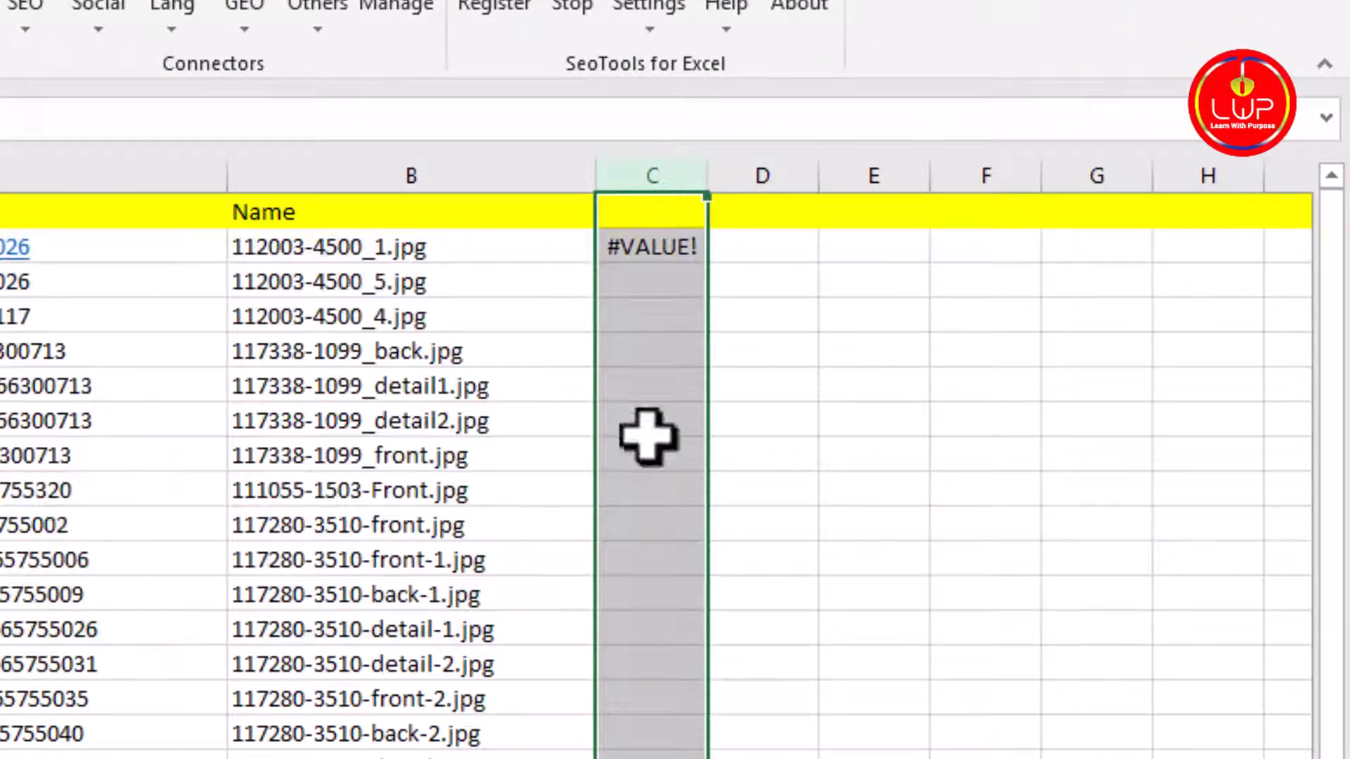
Step: Edit the DownloadFile formula in C2 so its URL argument is a2 and its file name argument is b2
click(656, 250)
key(F2)
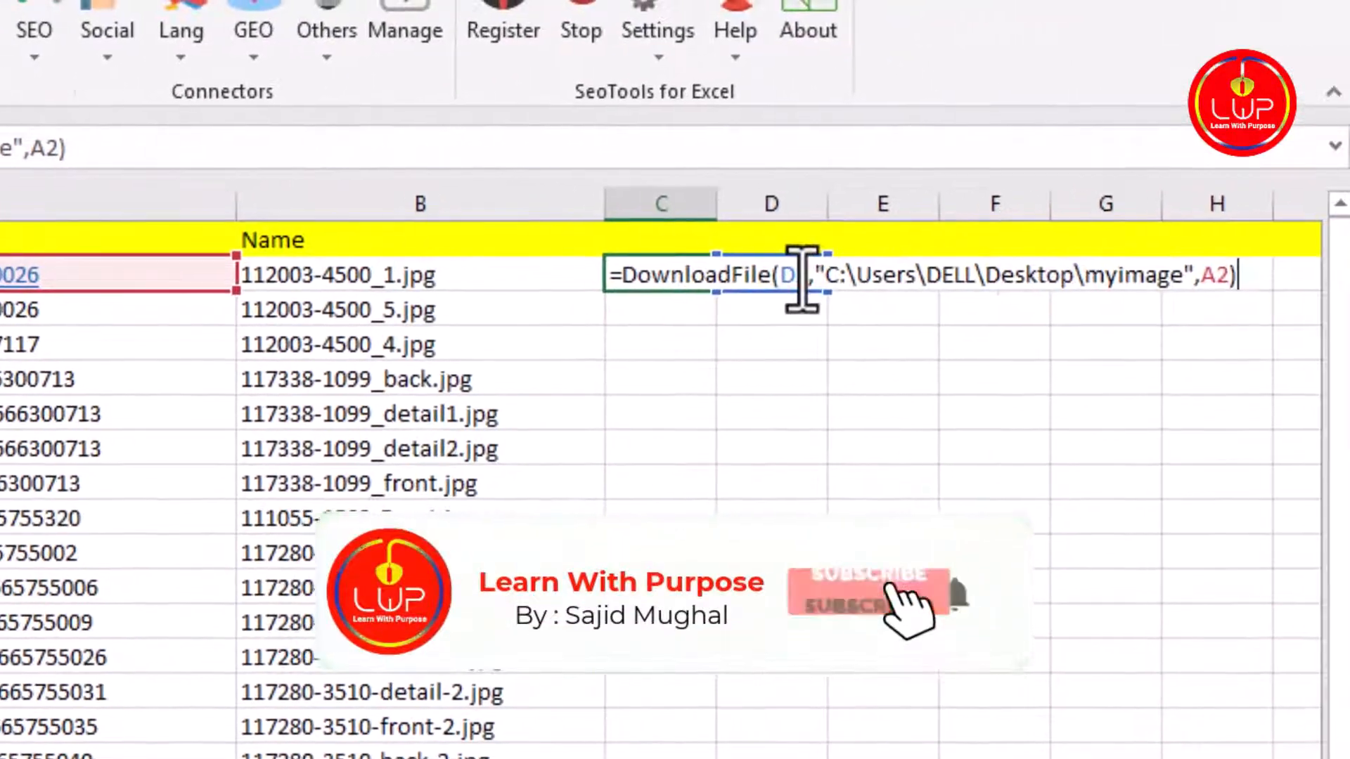
click(800, 277)
key(BackSpace)
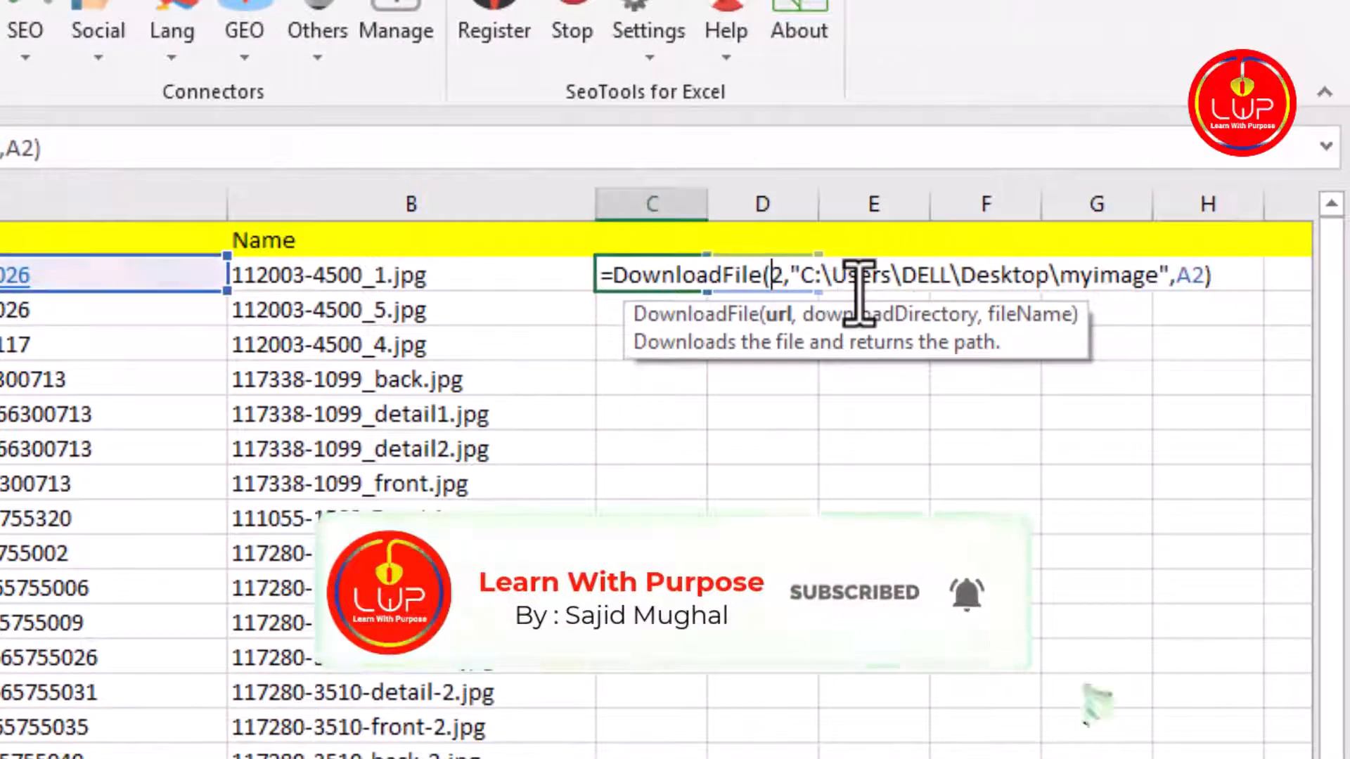
text(a)
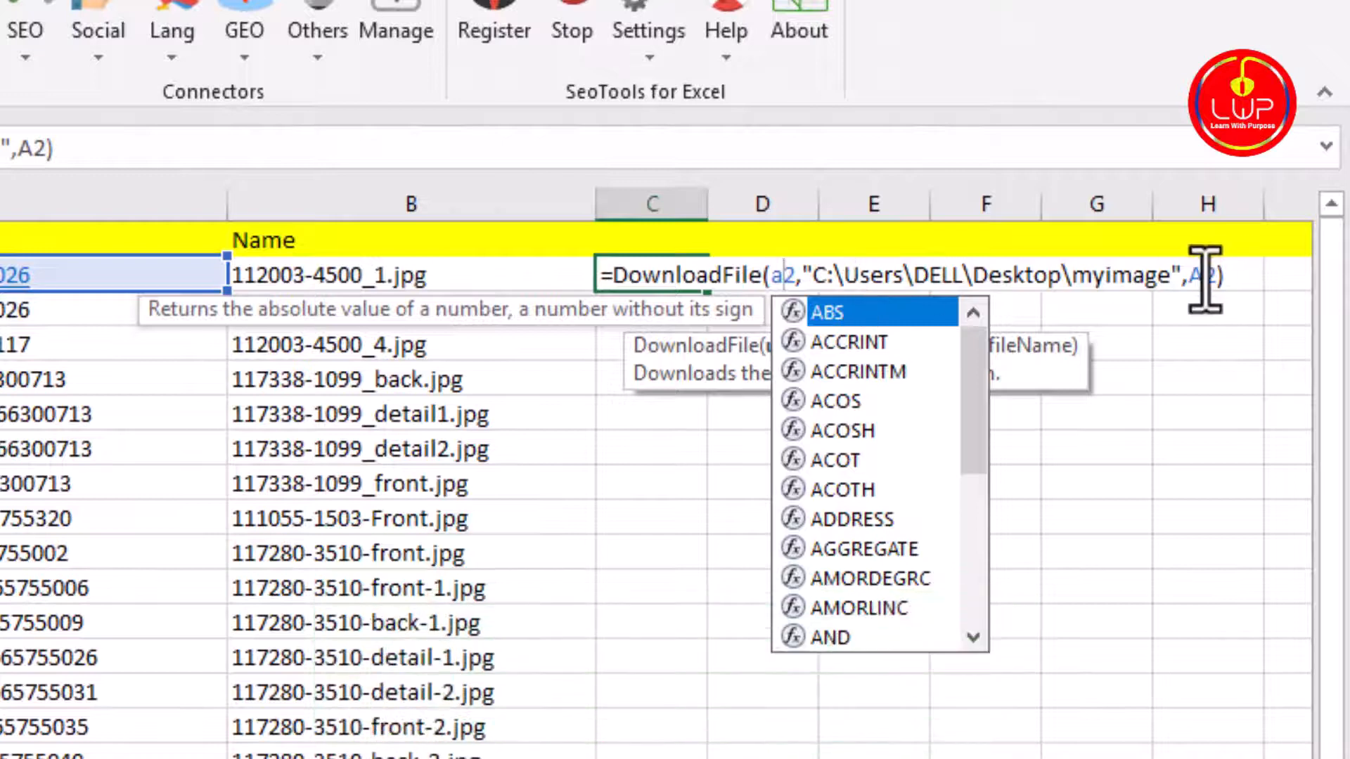
click(1214, 282)
click(1214, 277)
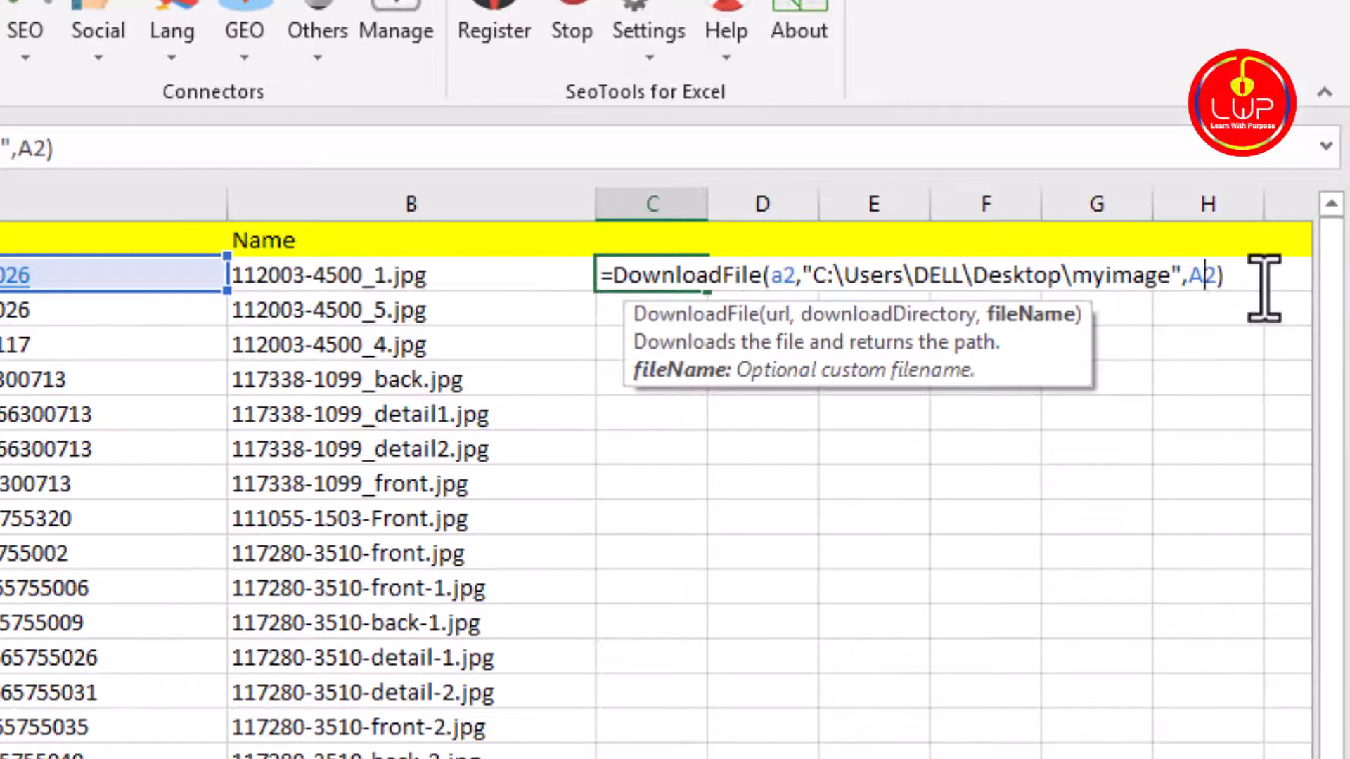
key(BackSpace)
text(b)
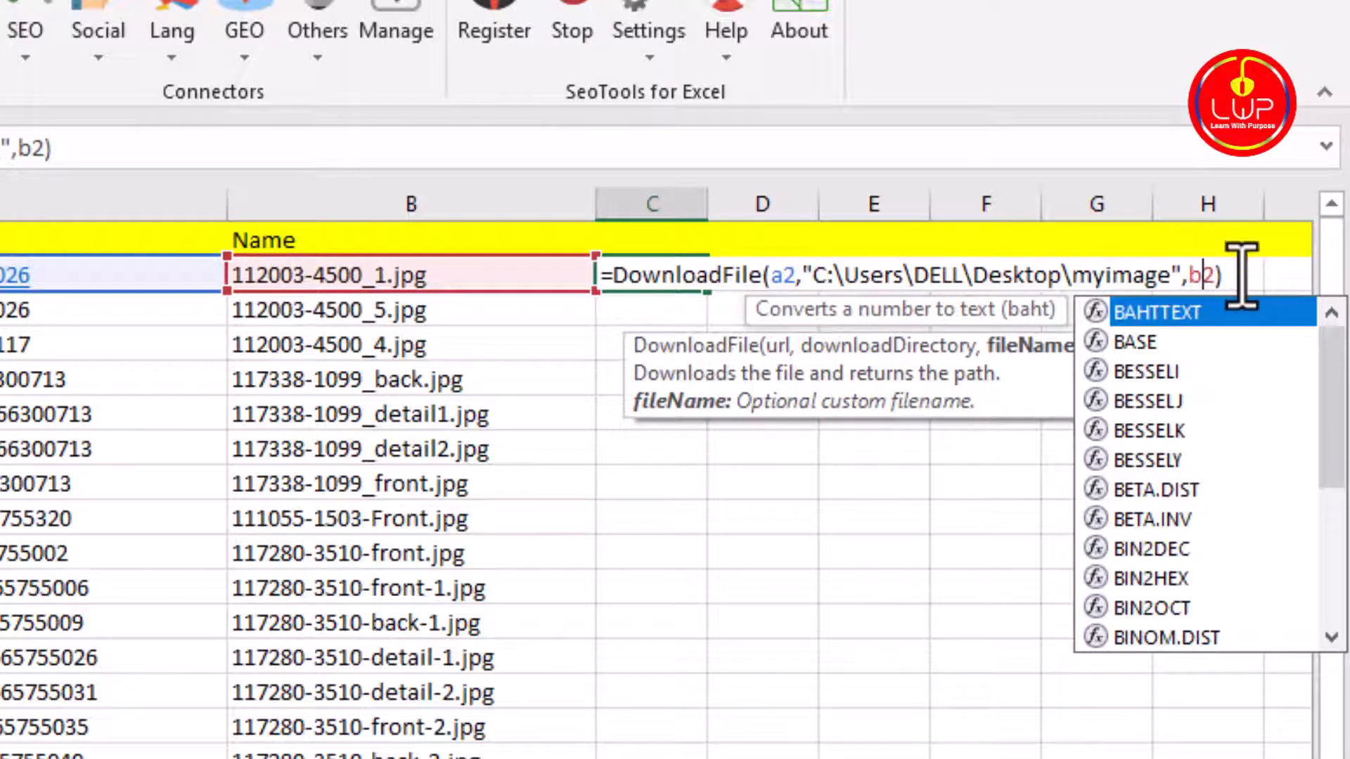
click(1241, 277)
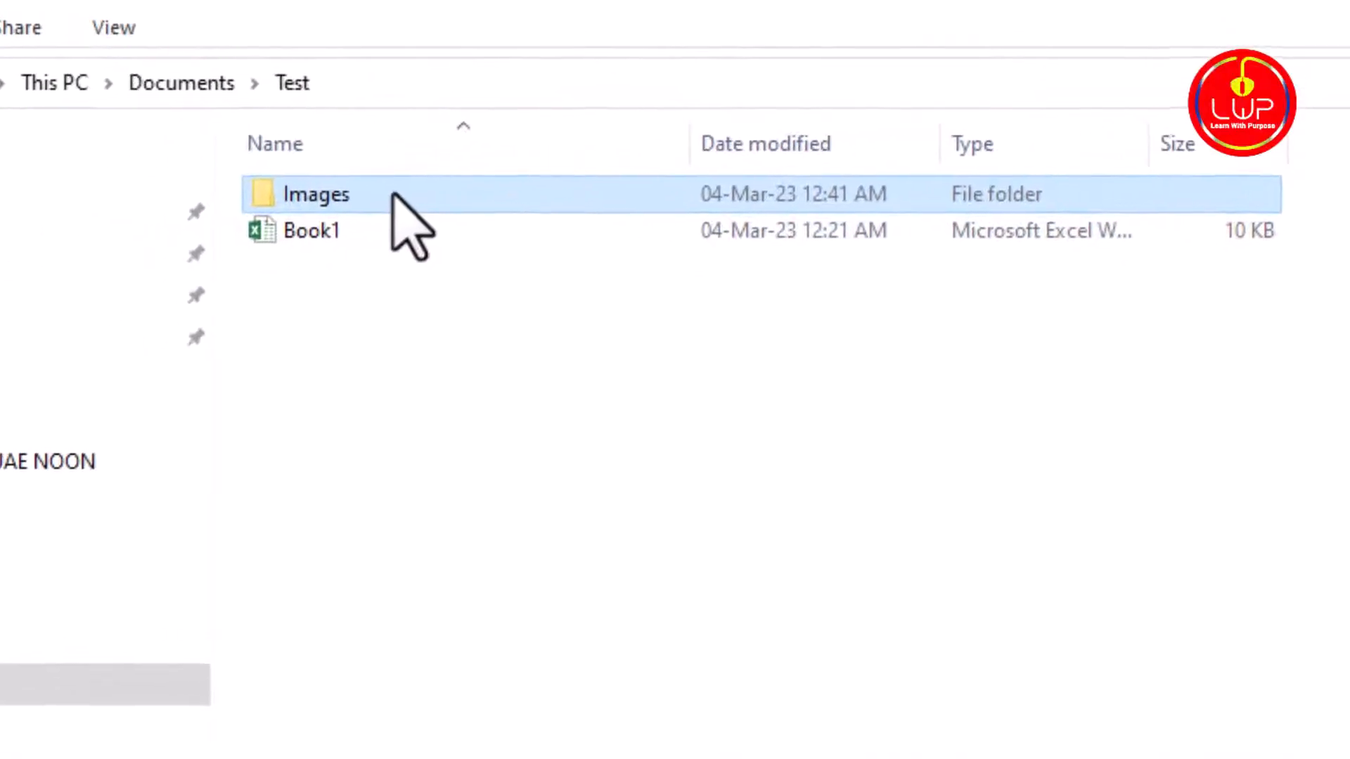
Step: Copy the Images folder's path from File Explorer and make C:\Users\DeLL 7280\Documents\Test\Images the download directory in Excel's C2 formula
double_click(392, 195)
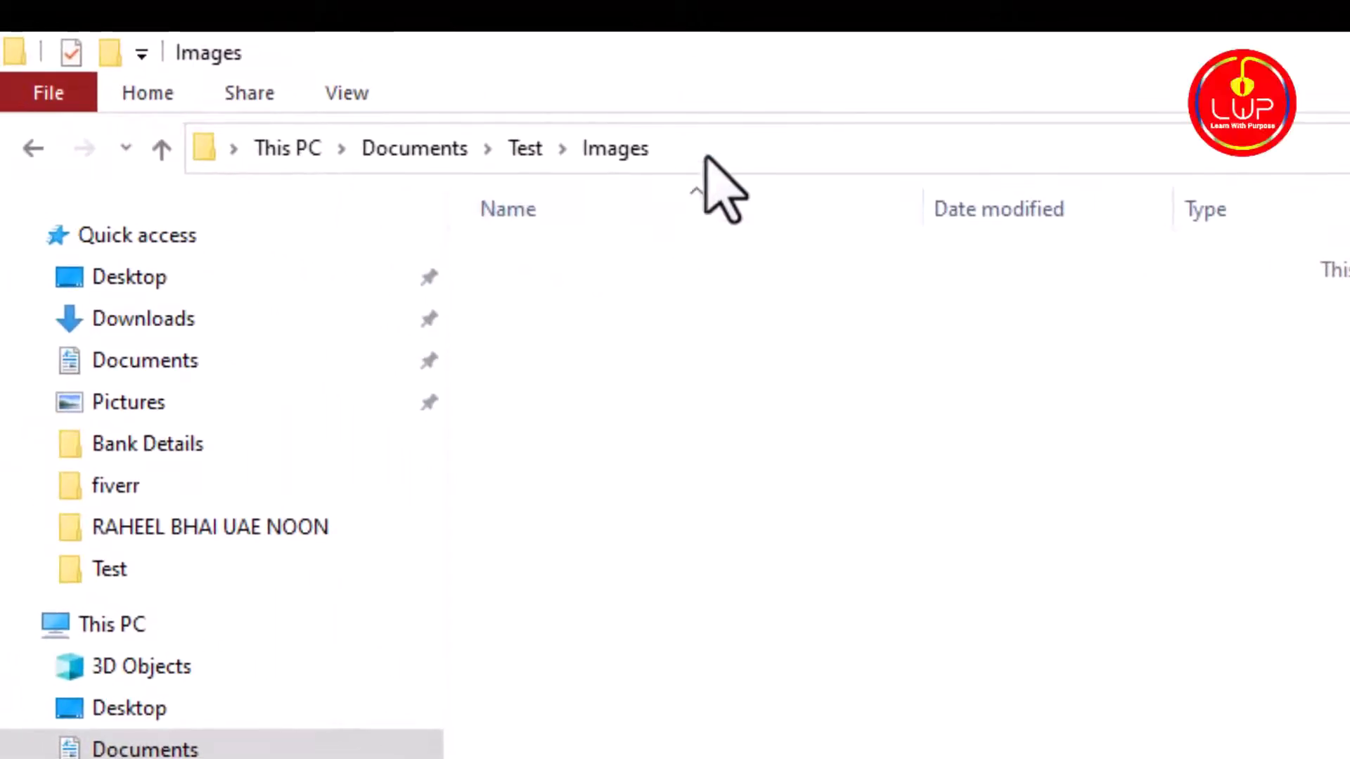
click(705, 158)
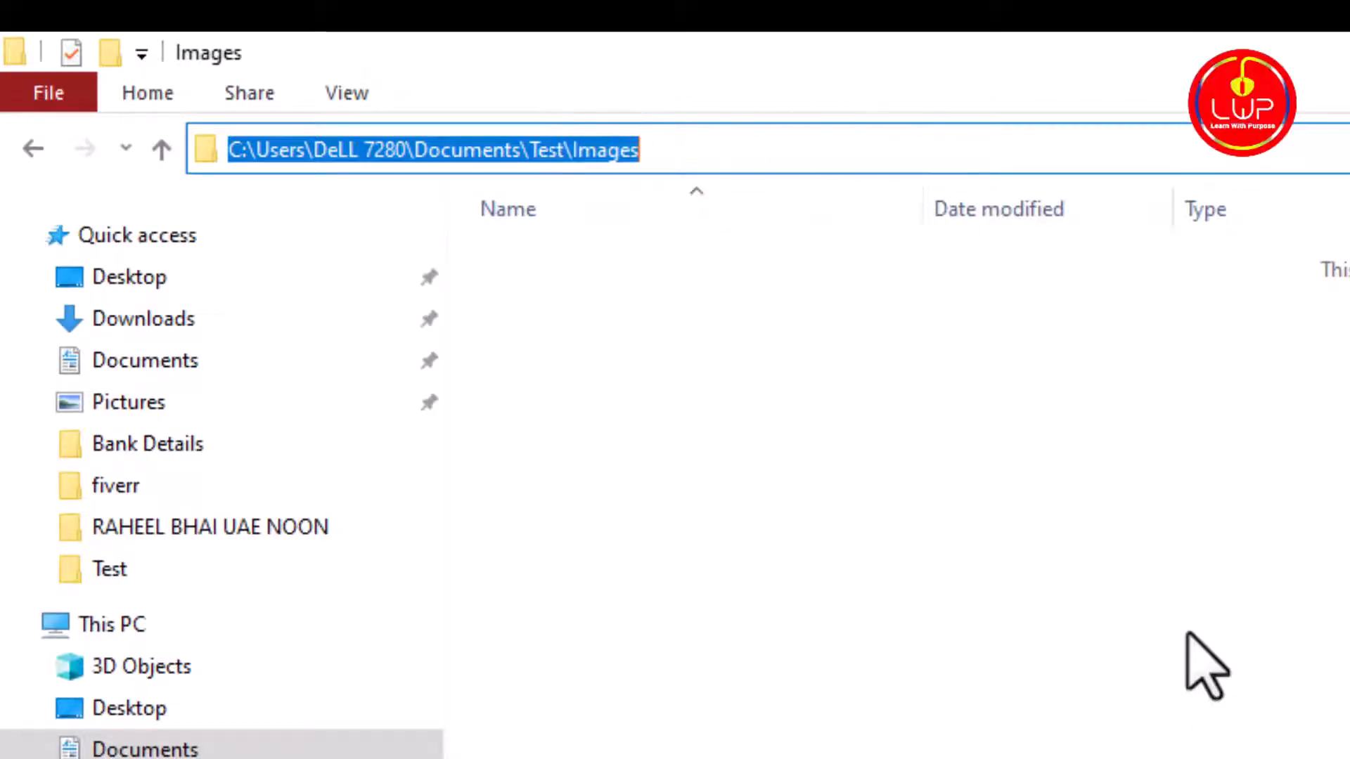
key(ctrl+c)
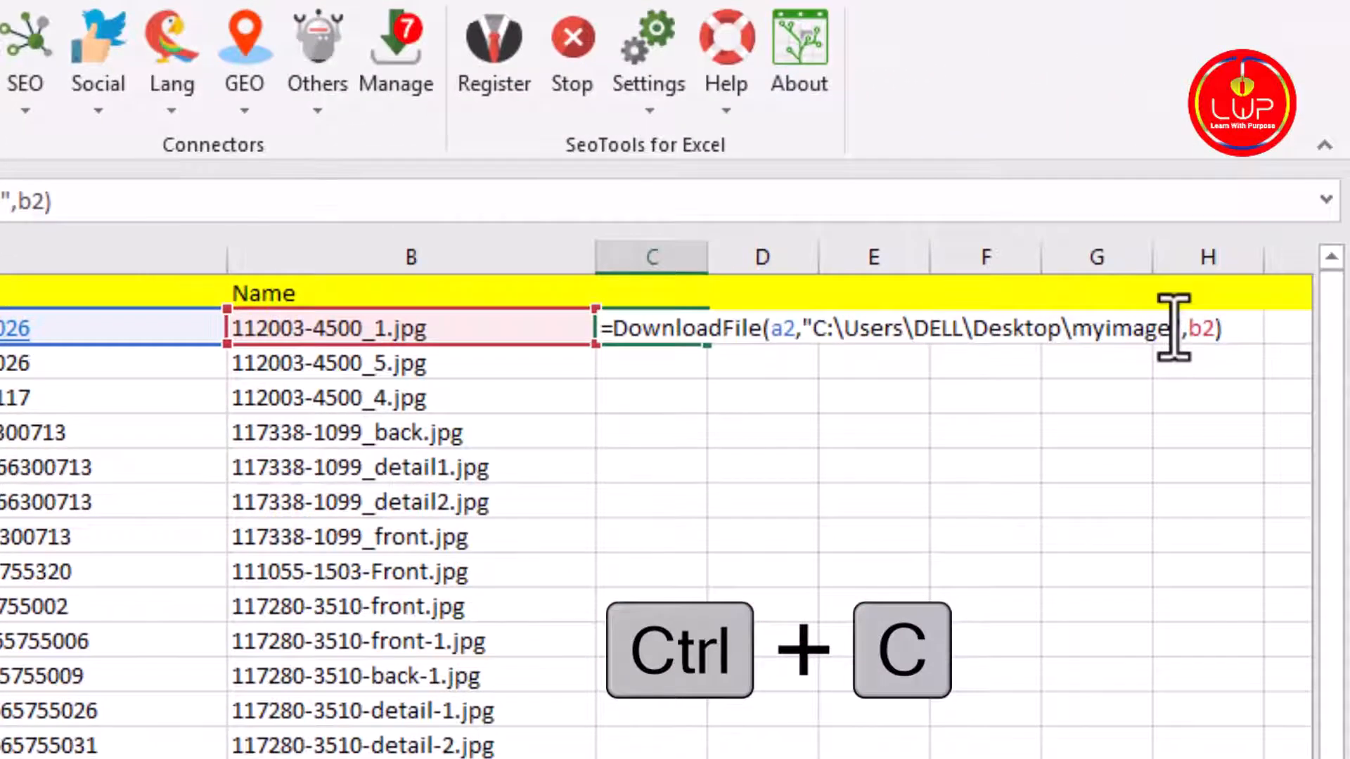
drag(1169, 329, 823, 336)
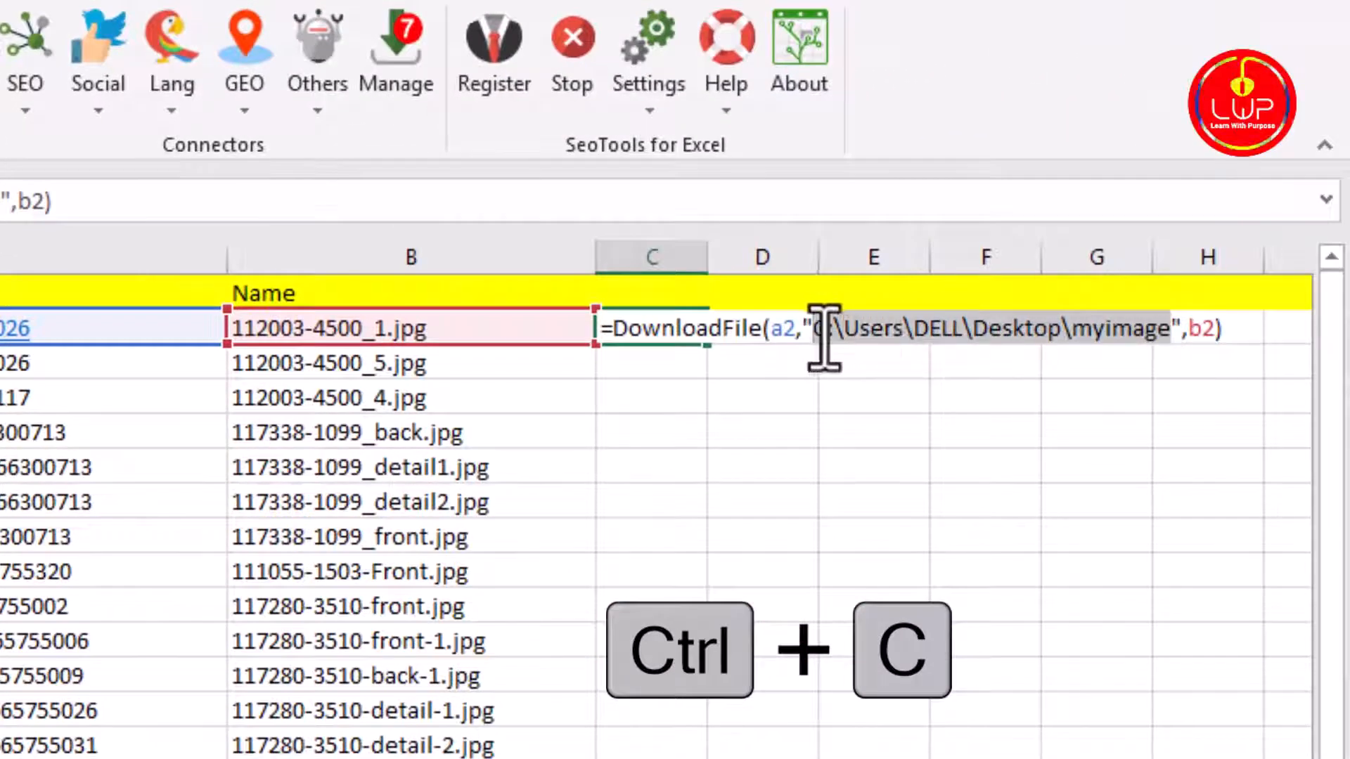
key(ctrl+v)
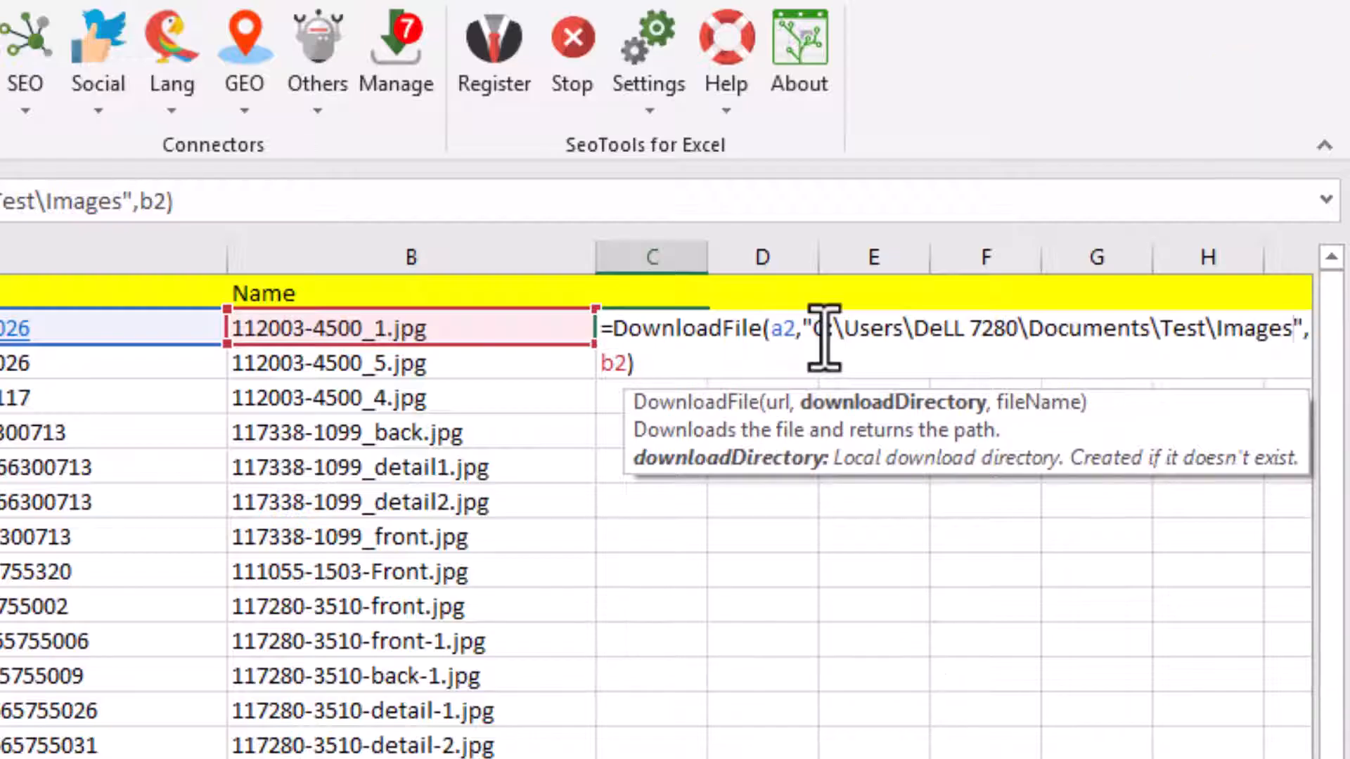
key(Return)
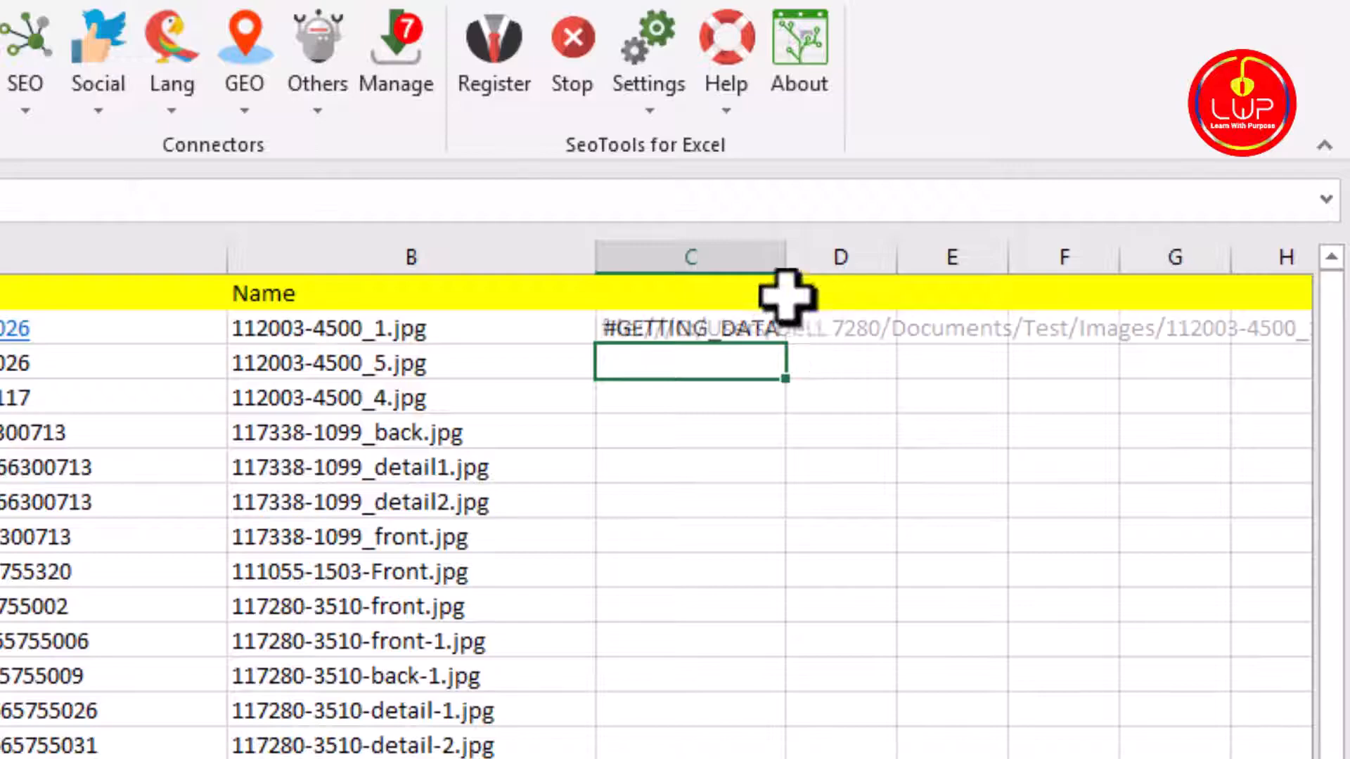
Step: Fill the DownloadFile formula from C2 down to C22 and autofit column C to the file paths
double_click(785, 253)
click(770, 327)
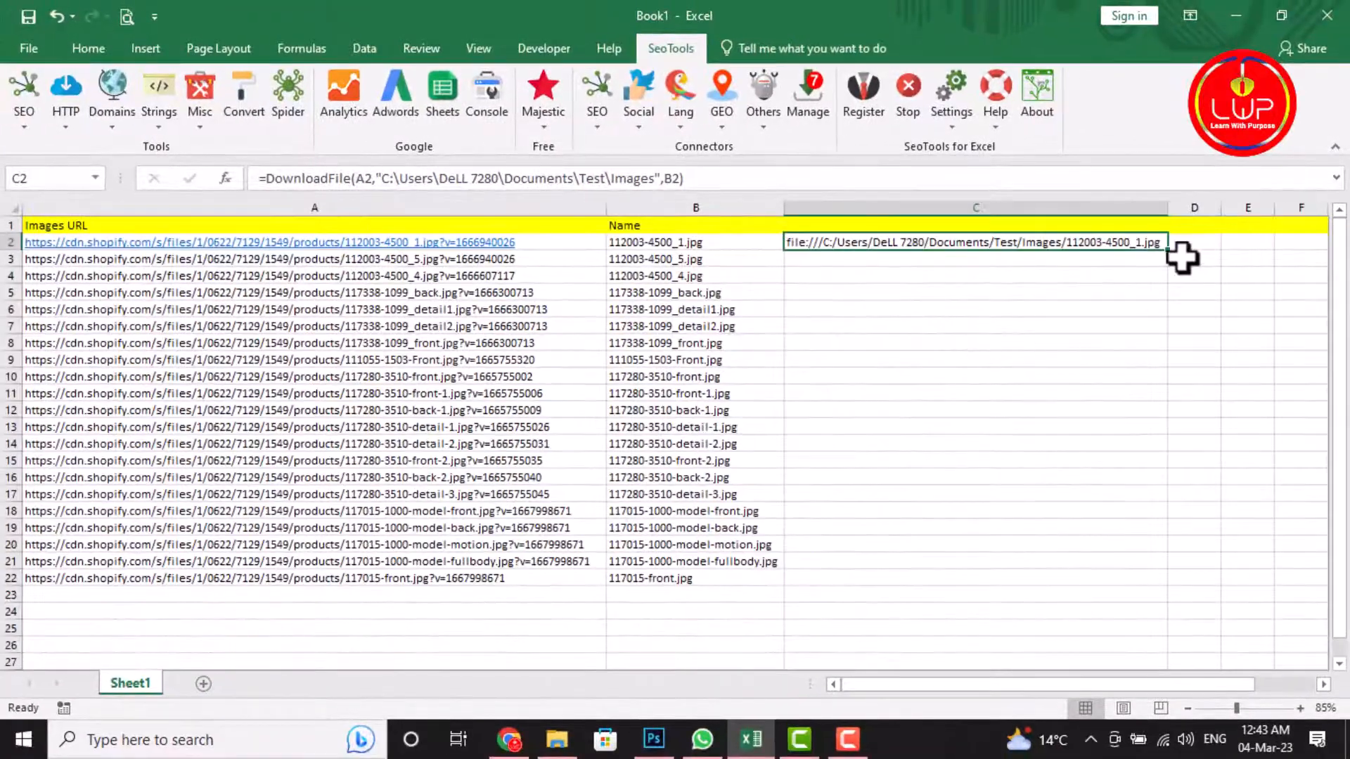
drag(1168, 251, 1143, 591)
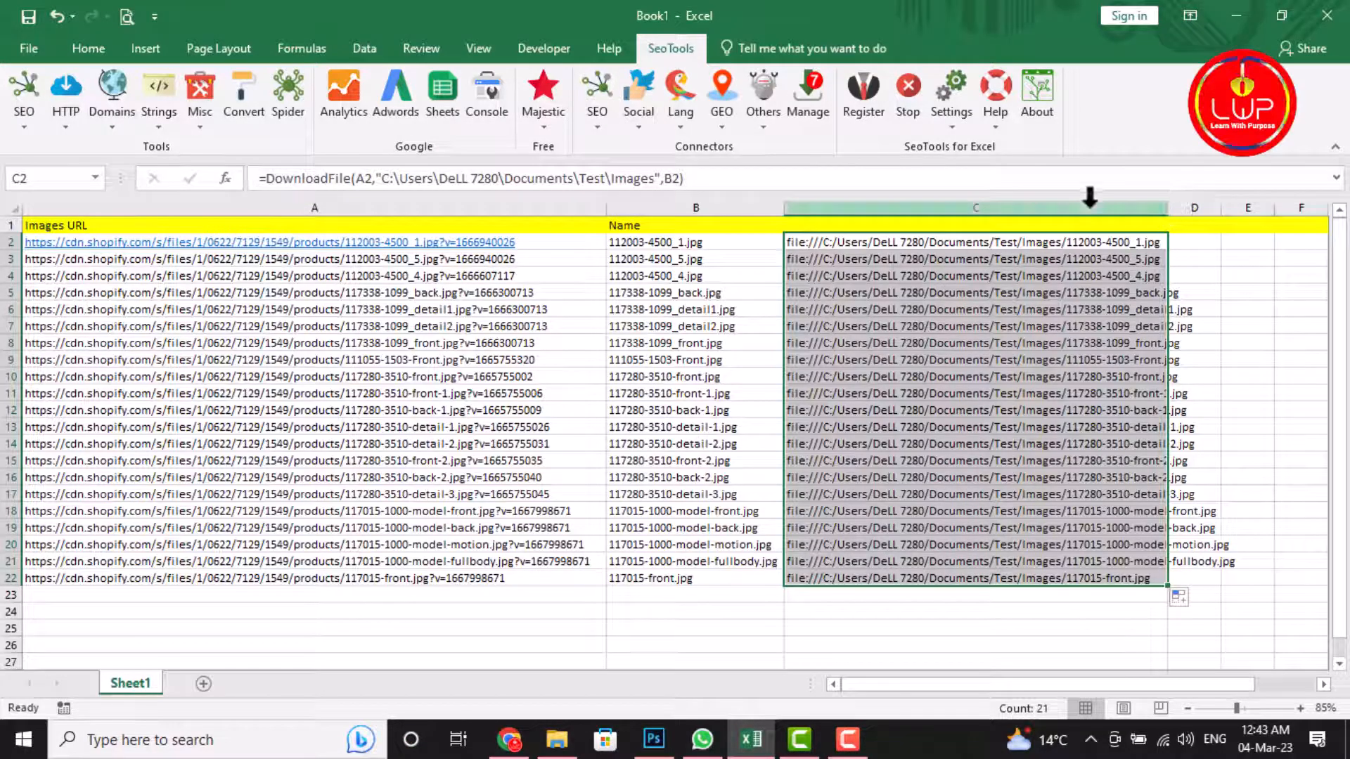
double_click(1167, 208)
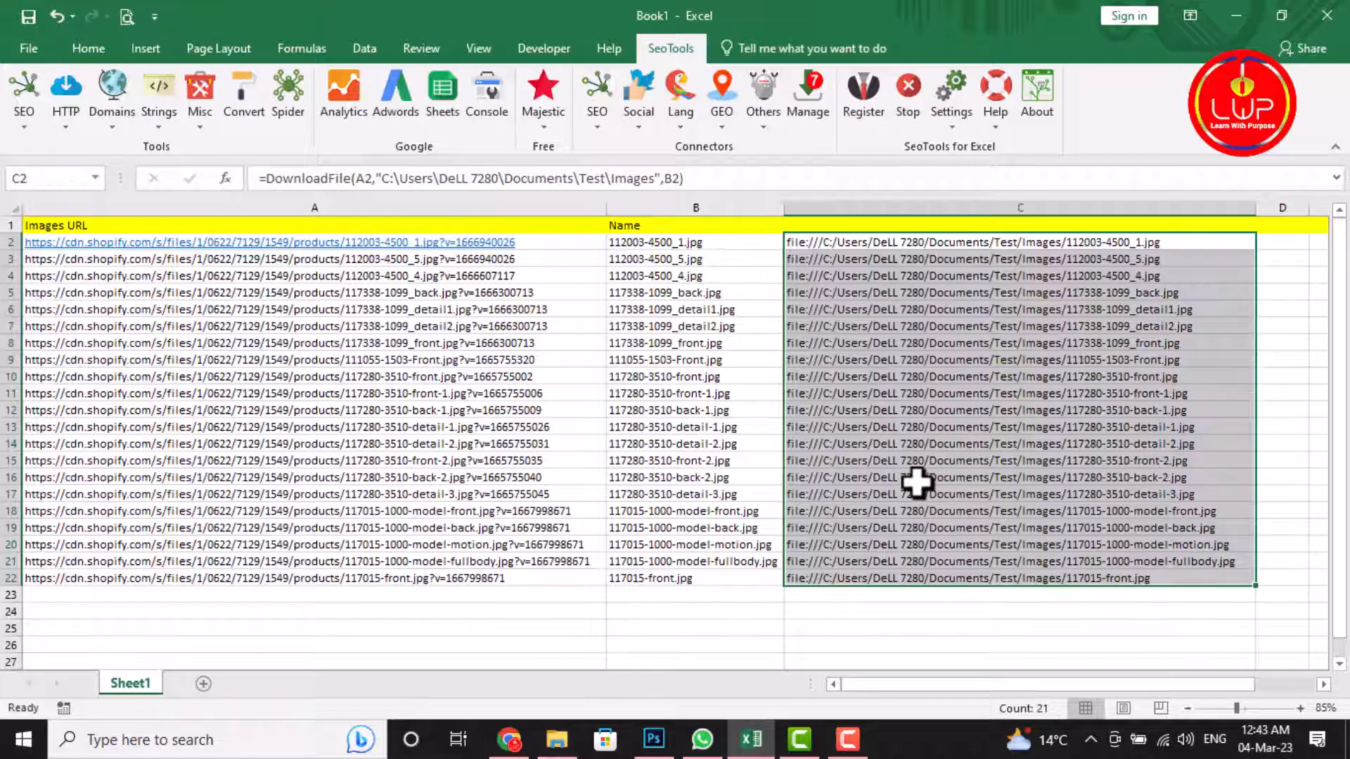
Step: Switch to File Explorer and display the downloaded files in the Images folder as large icons
click(558, 740)
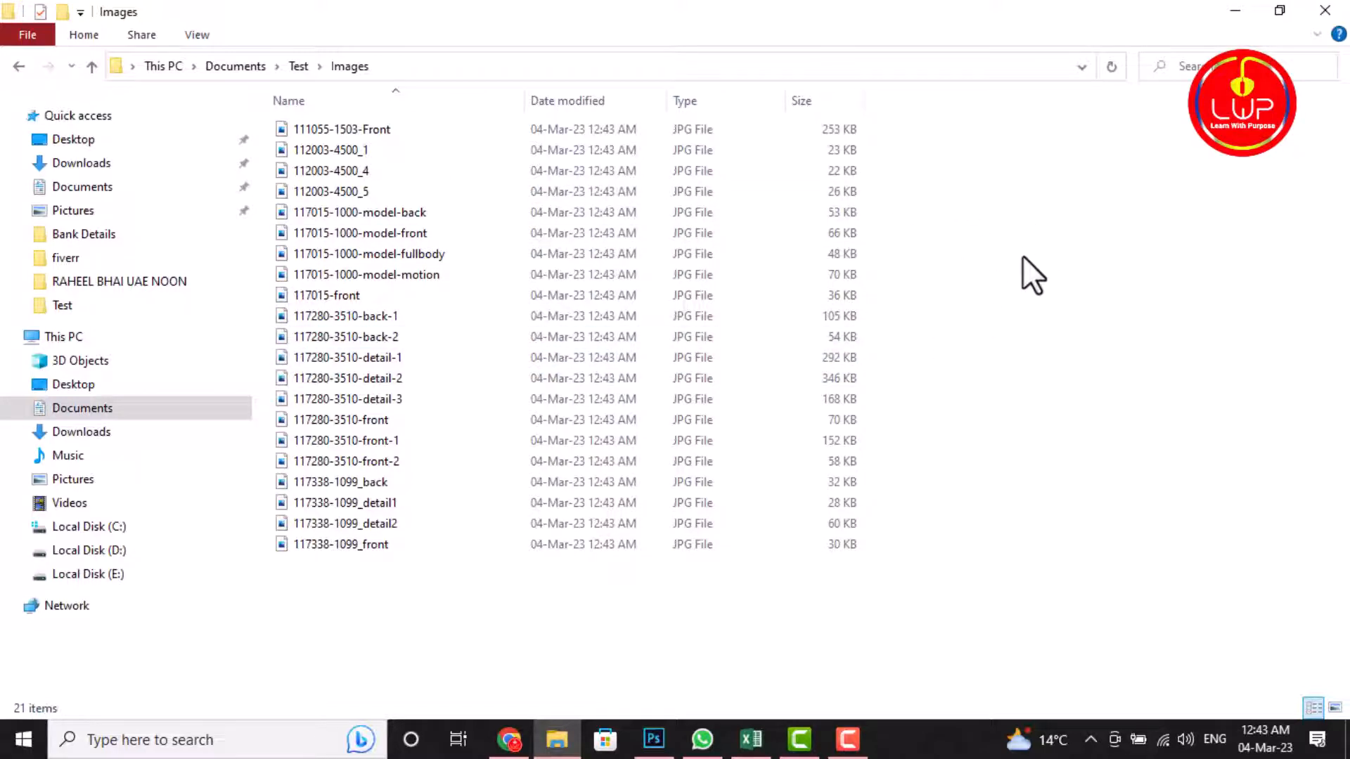
right_click(977, 201)
mouse_move(1057, 215)
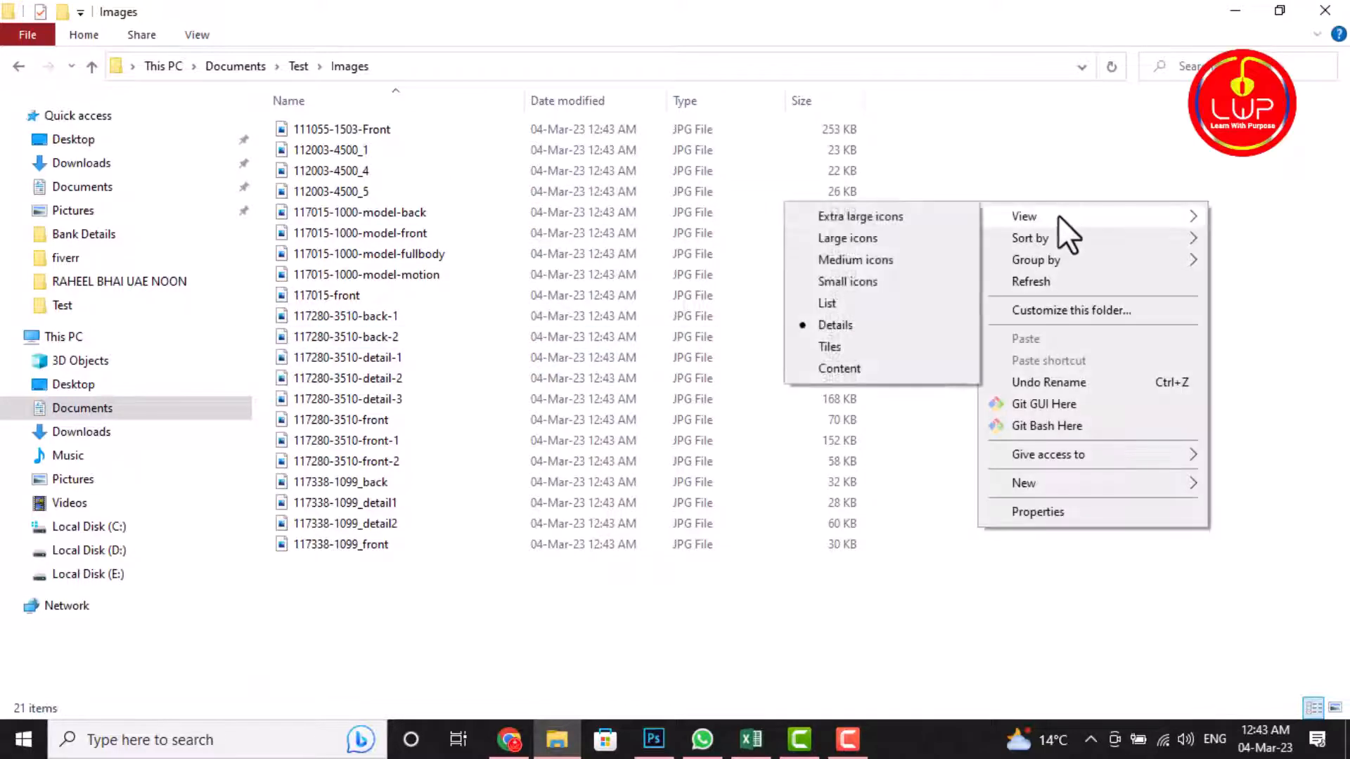
click(950, 148)
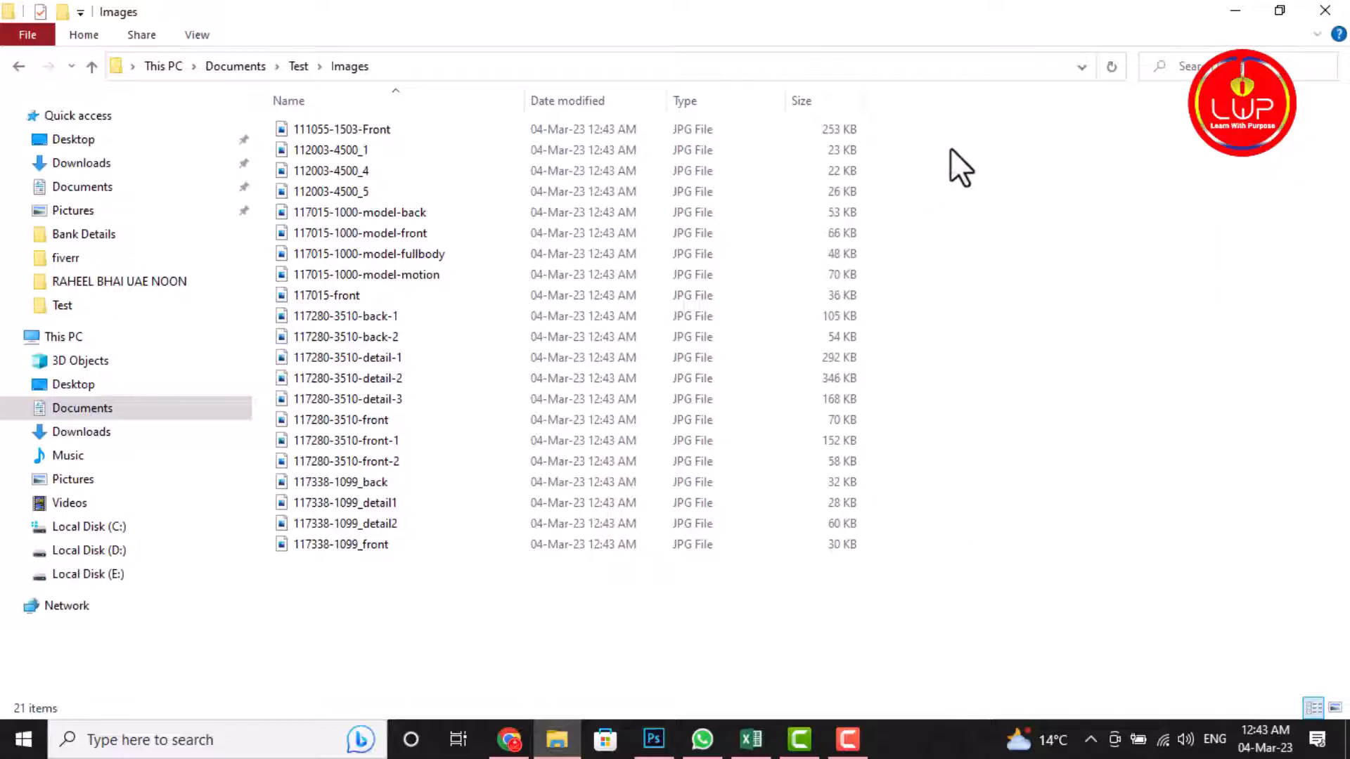
right_click(997, 190)
mouse_move(1047, 204)
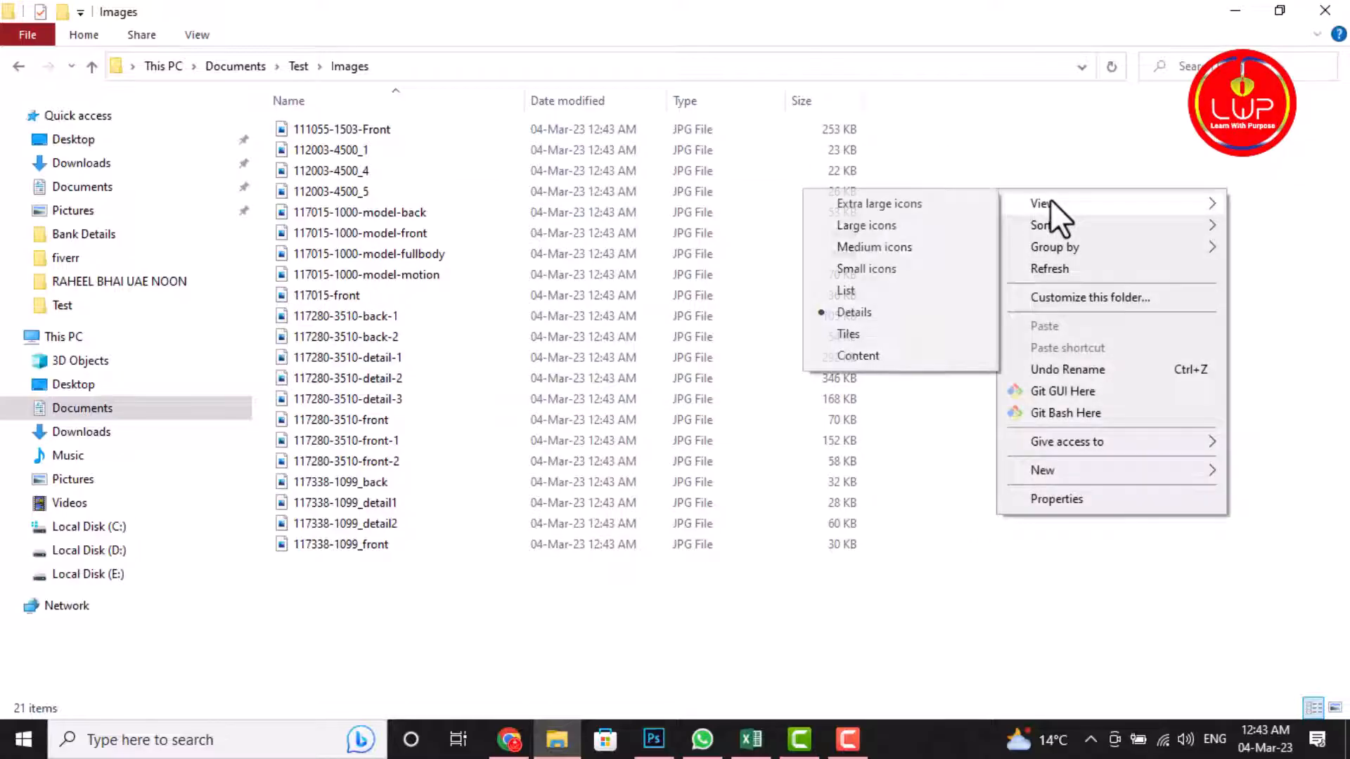
click(922, 231)
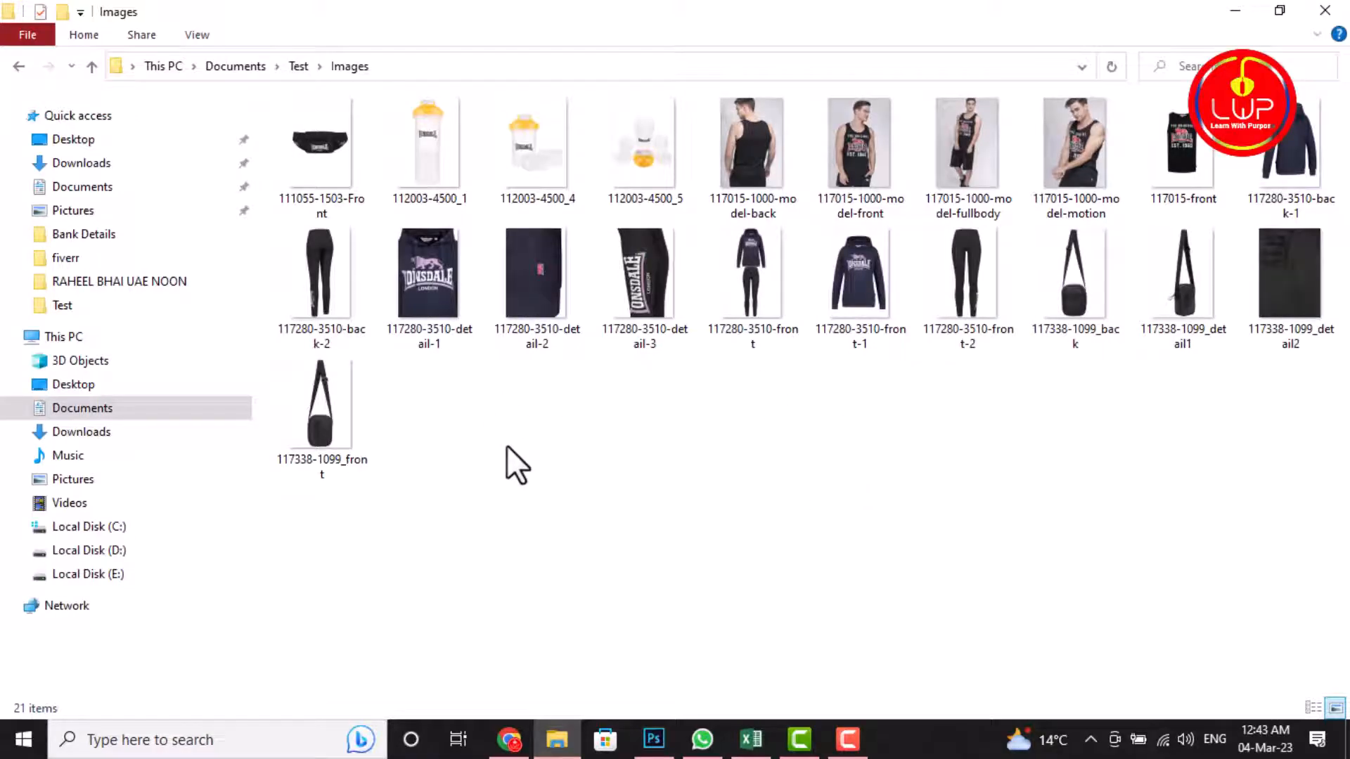
Step: Switch back to Excel and look over the image URLs, names and downloaded file paths in columns A to C
click(750, 739)
click(718, 429)
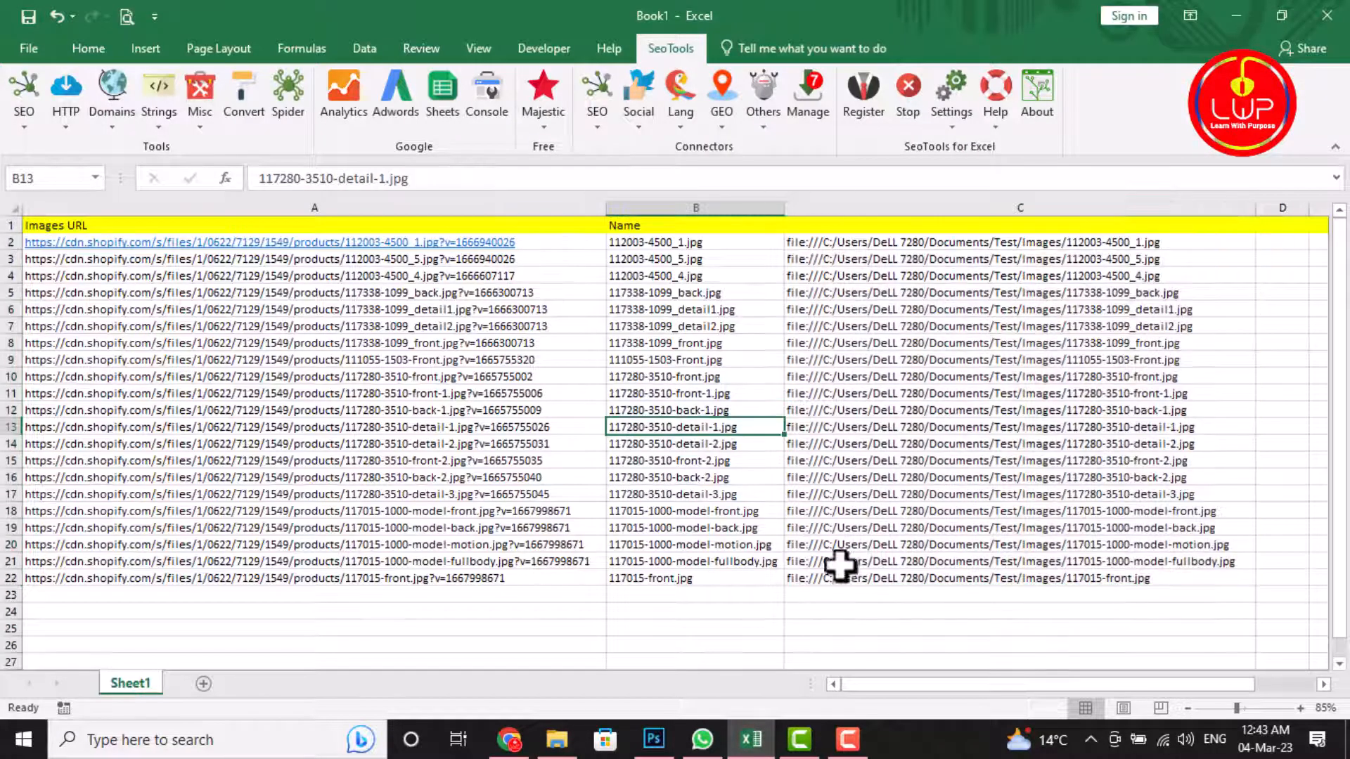
scroll(643, 484, down, 1)
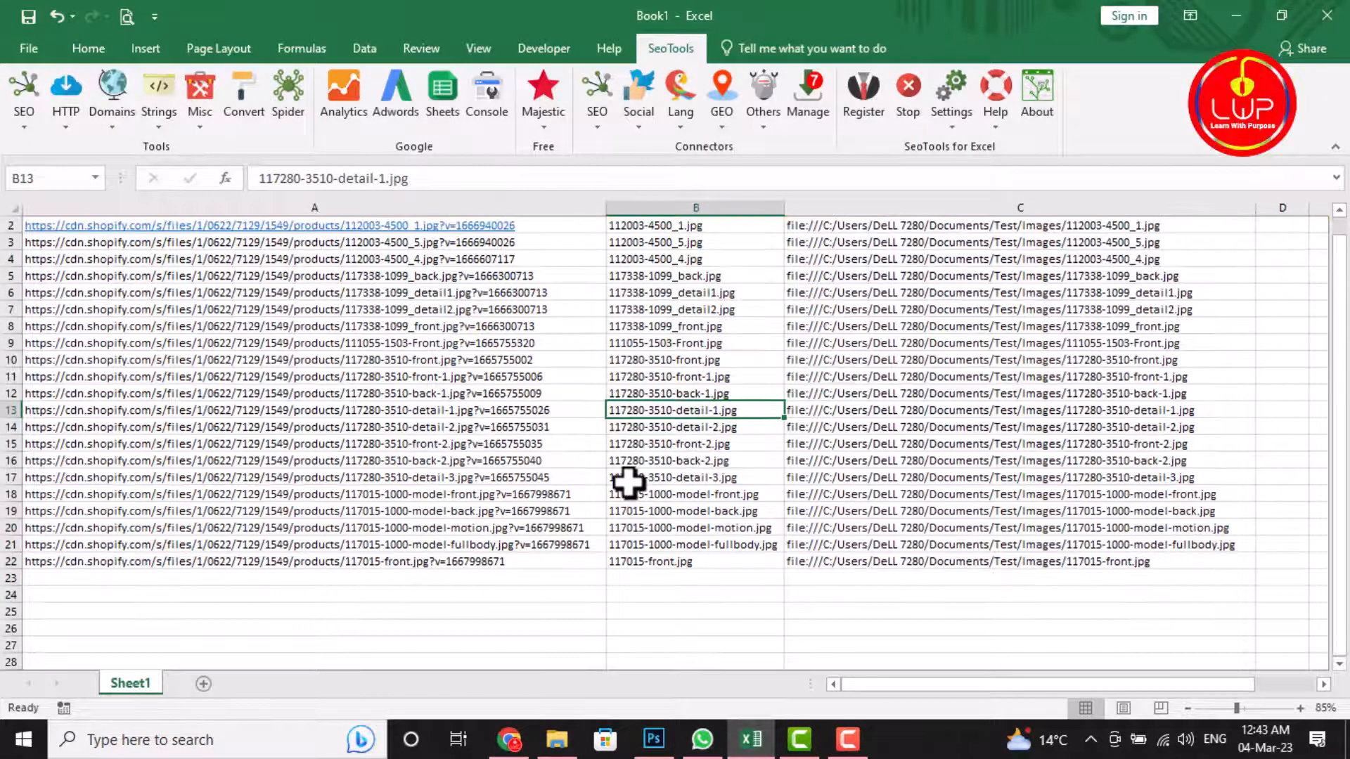
scroll(633, 482, up, 1)
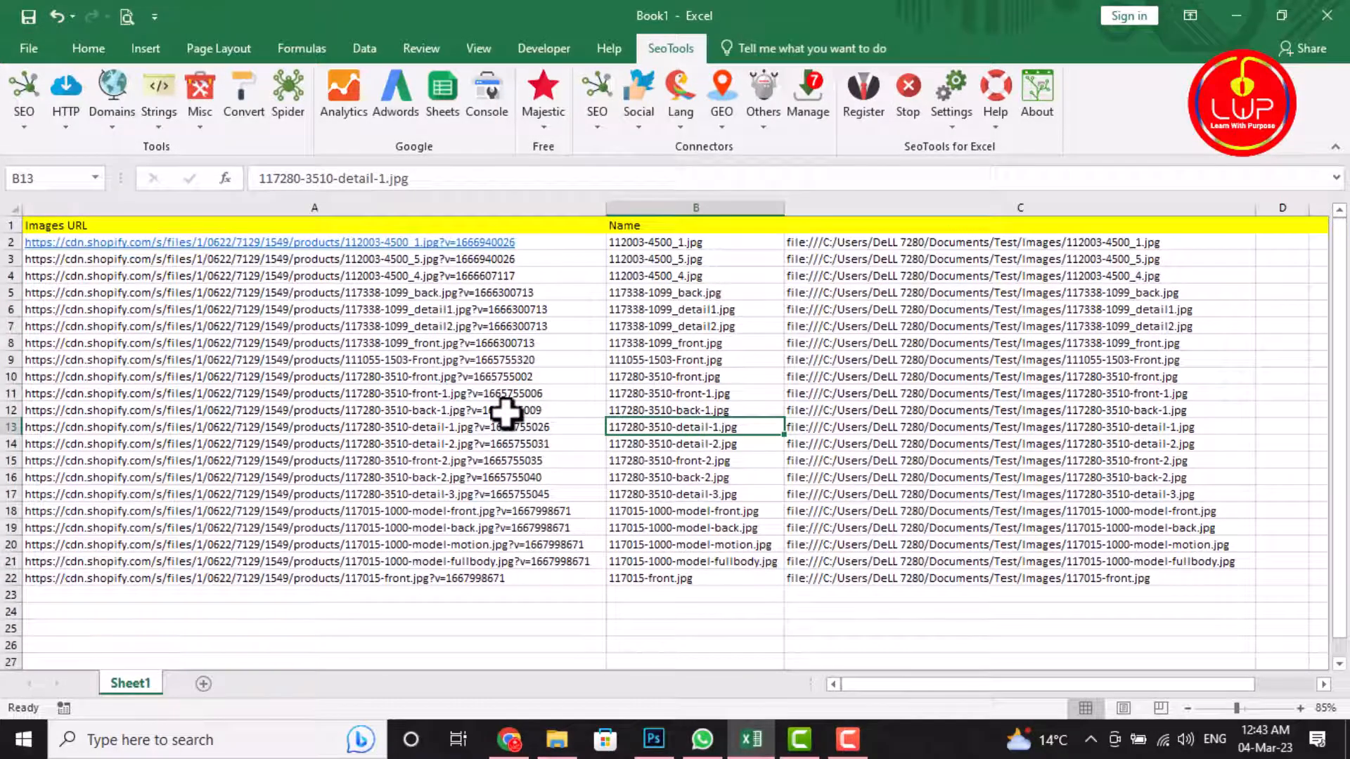